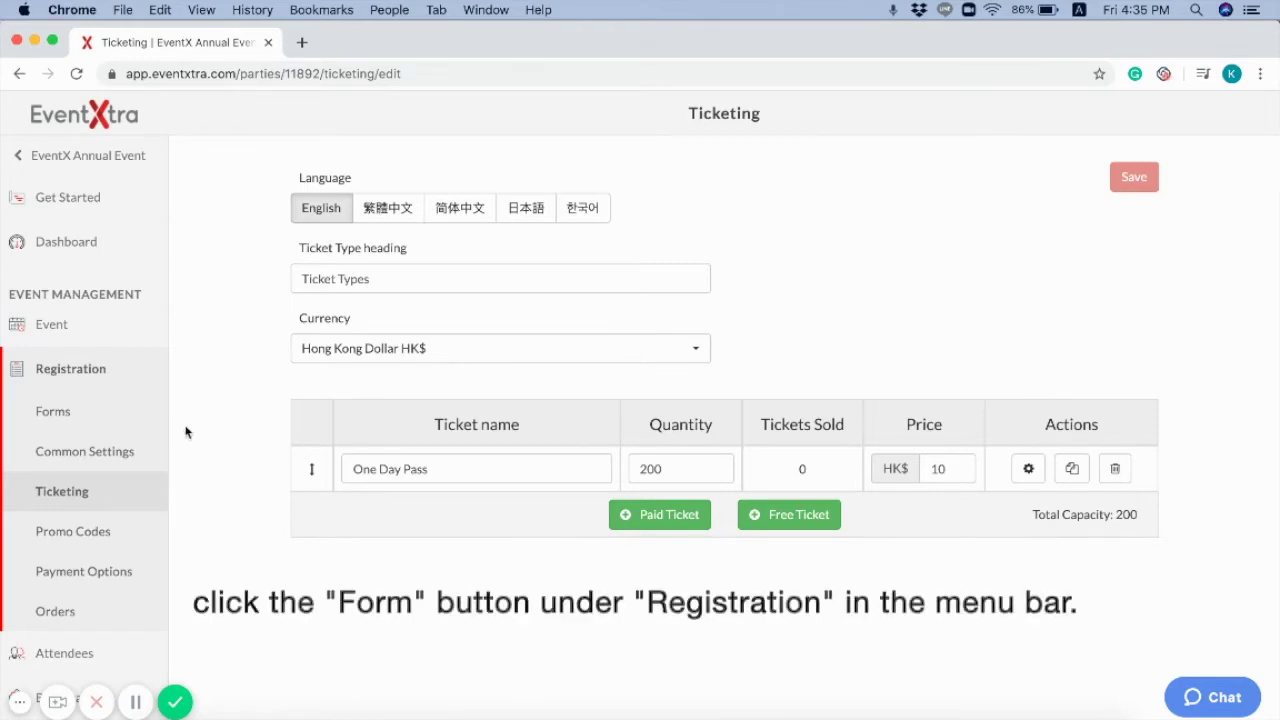
Open Form 1 from the event's Registration Forms list
click(109, 421)
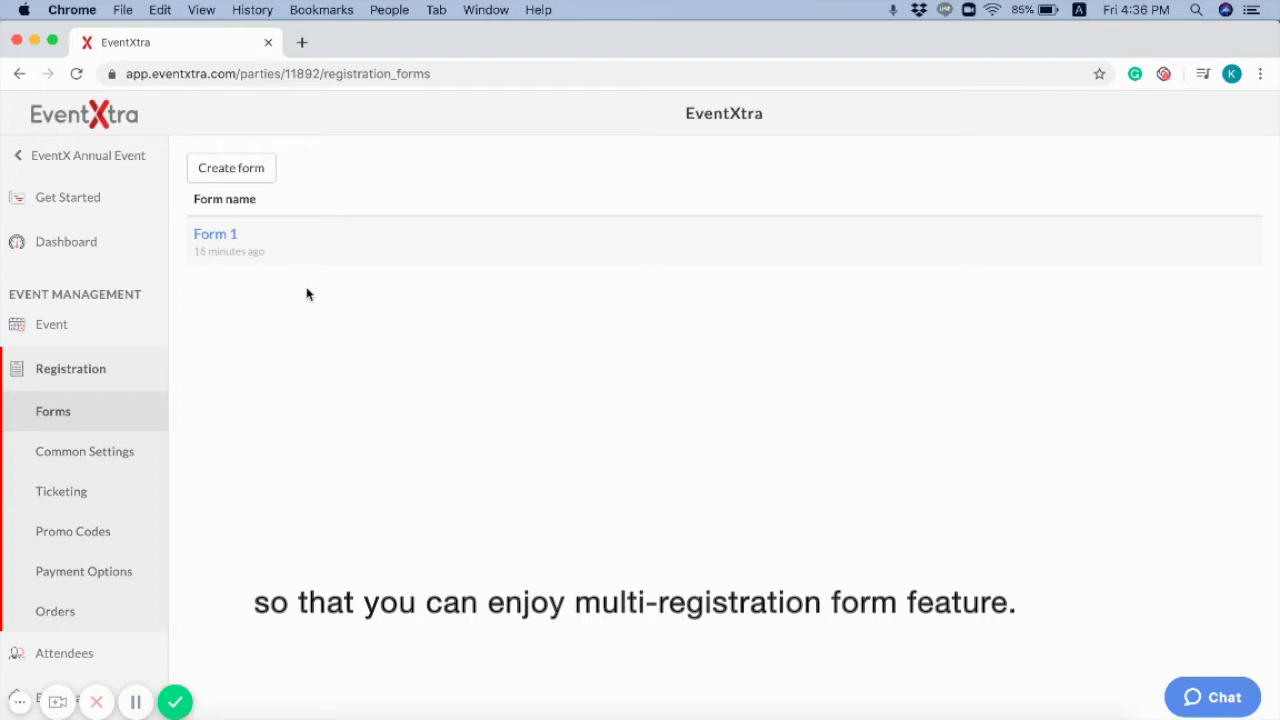
click(226, 236)
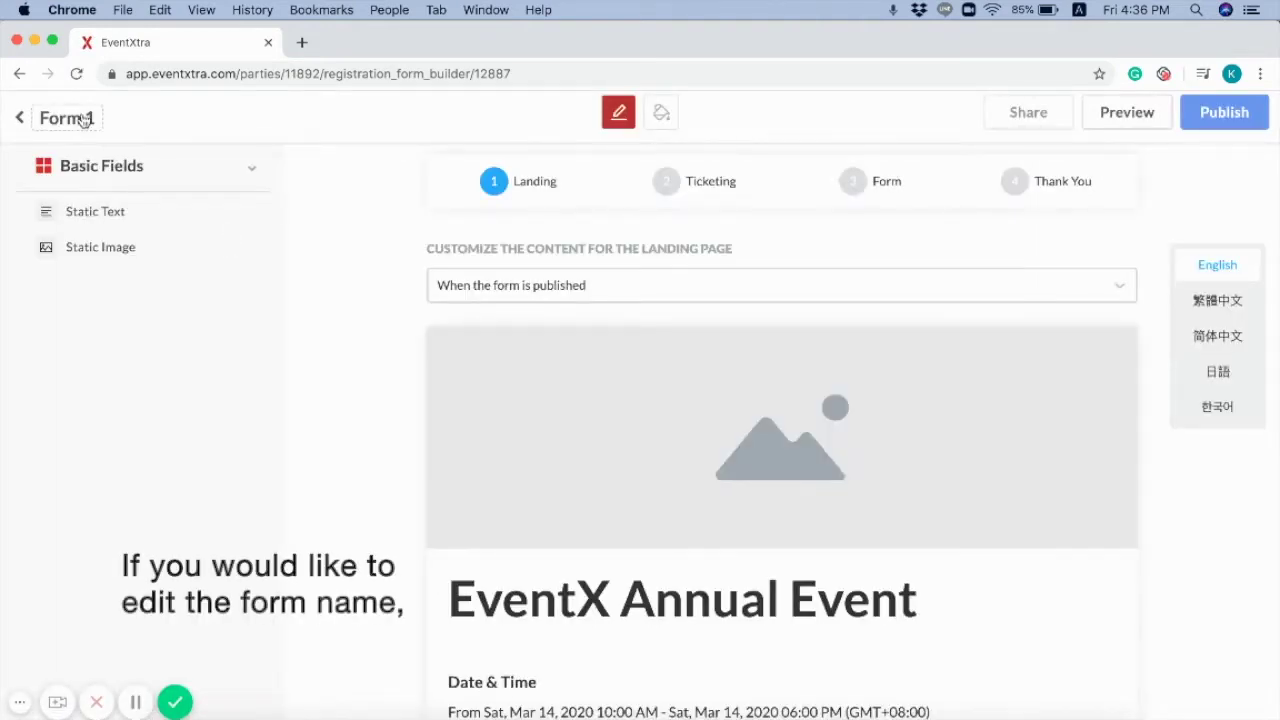
Rename the form from Form 1 to 'Reg Form'
click(83, 119)
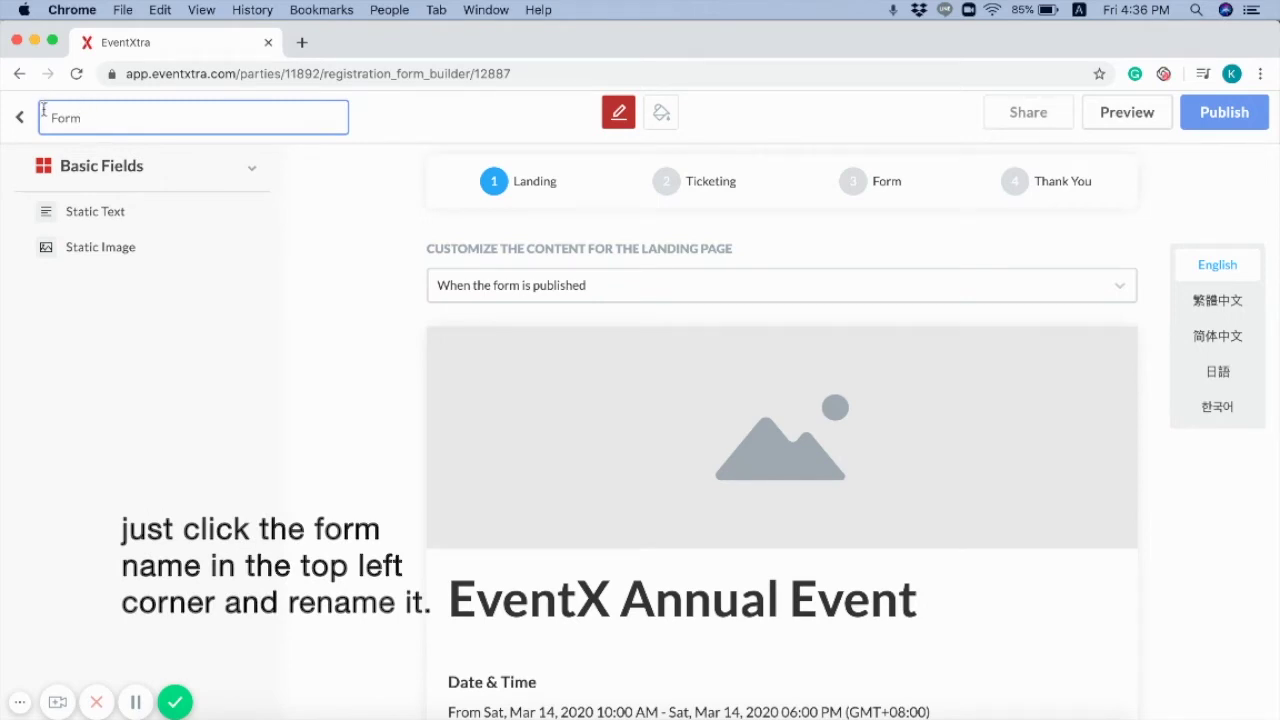
text(Reg)
key(Return)
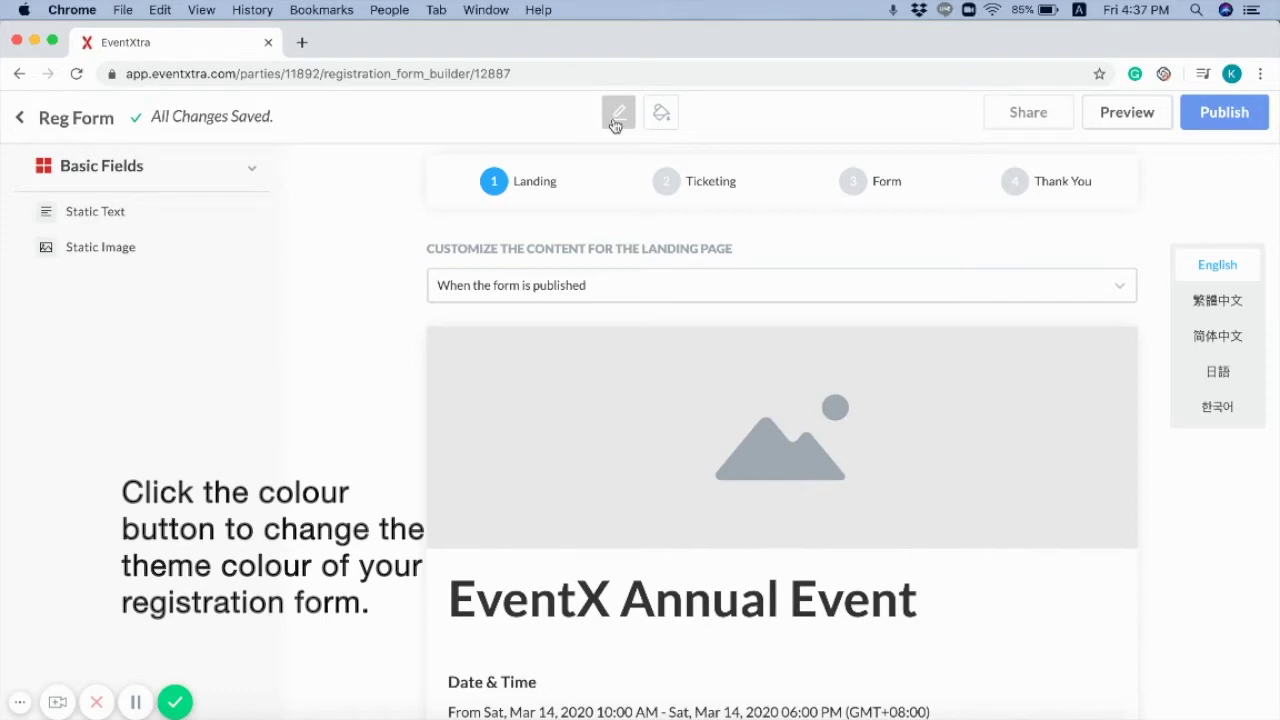
Set the form's custom theme colour to blue #4994C7
click(661, 121)
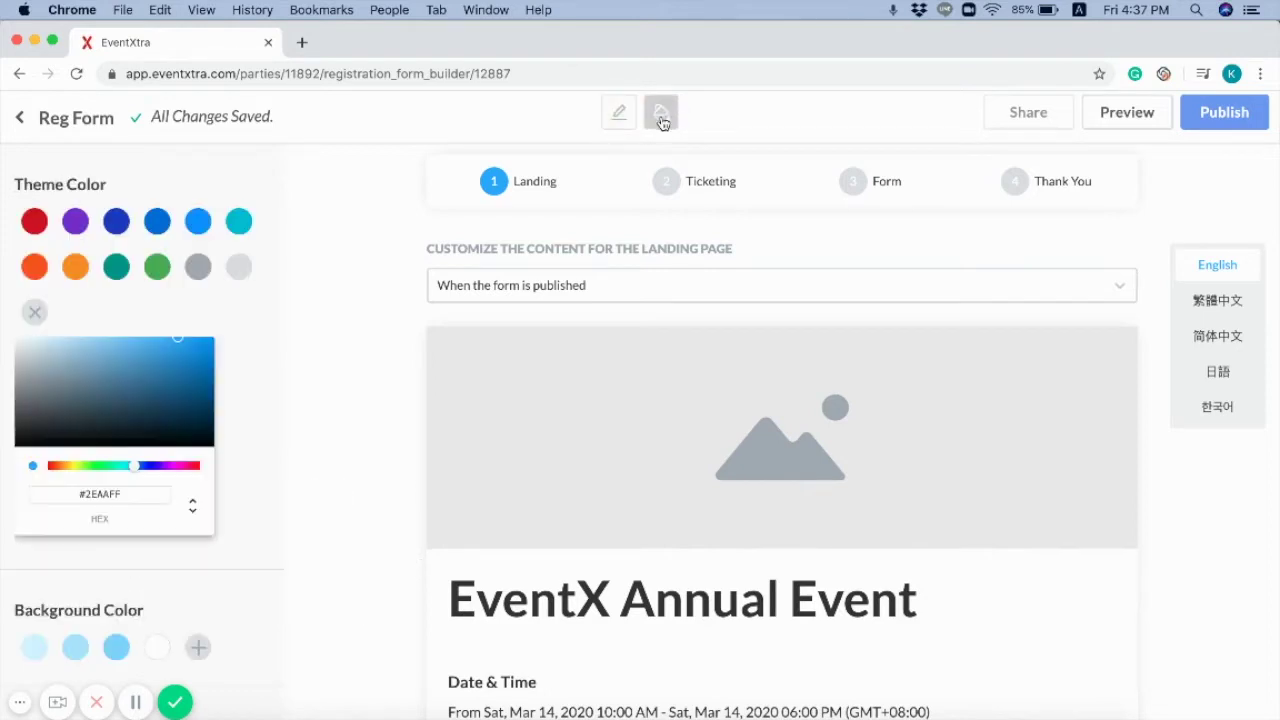
click(36, 314)
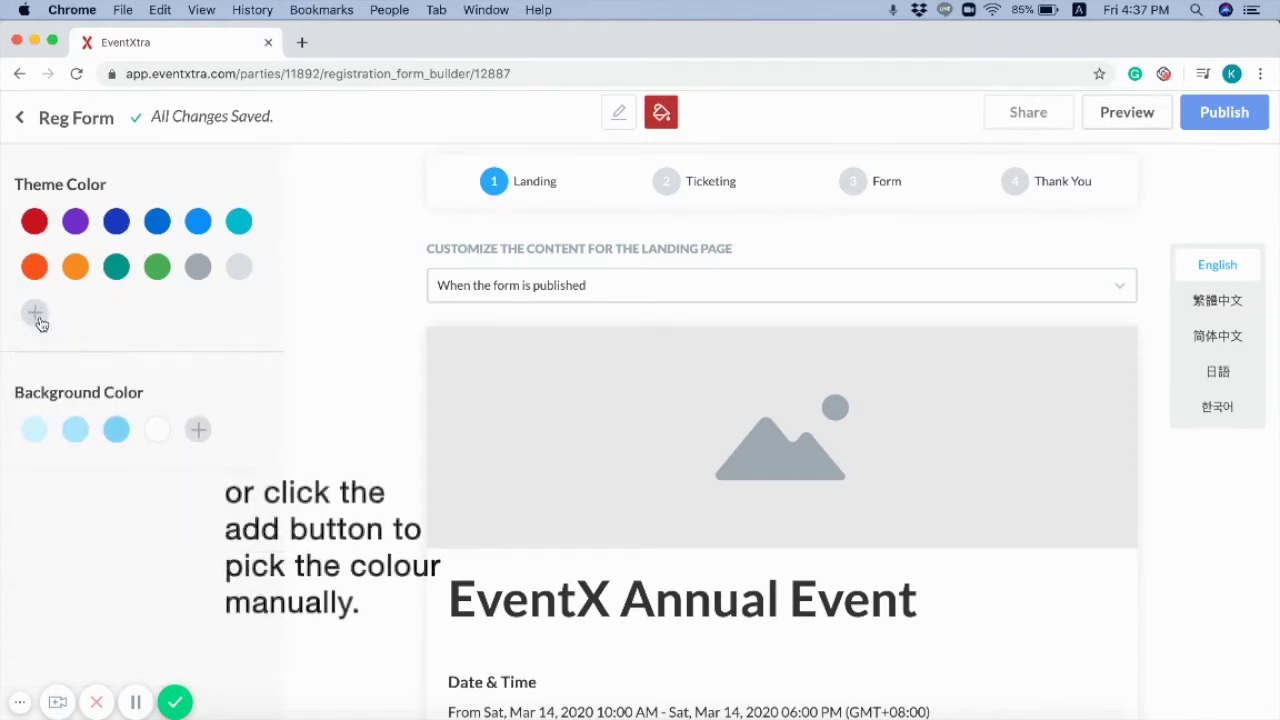
click(38, 318)
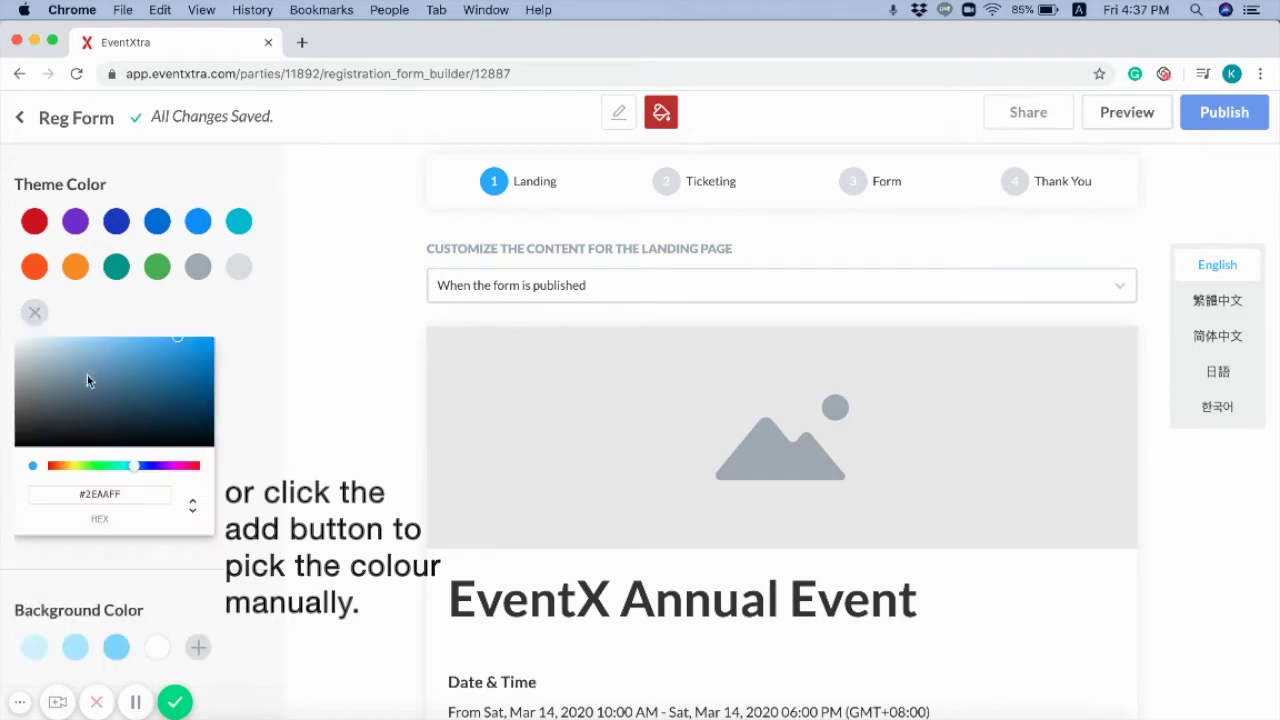
click(140, 364)
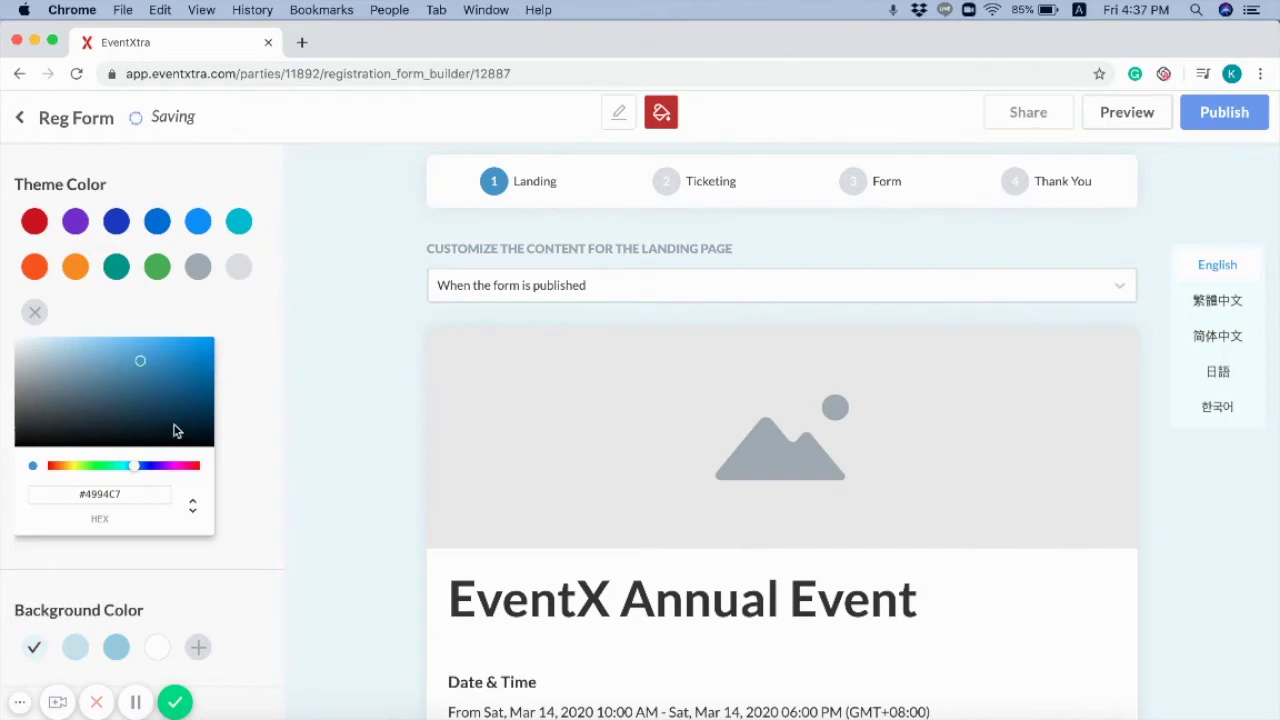
drag(123, 494, 74, 495)
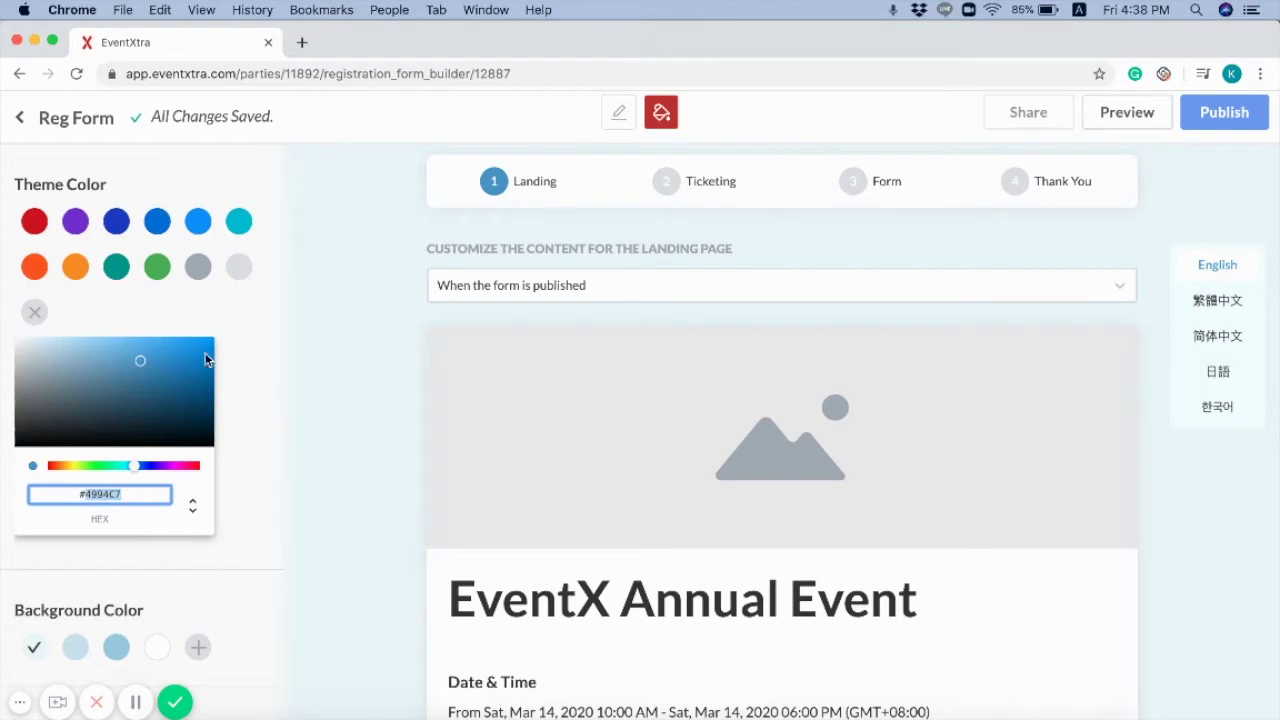
click(24, 322)
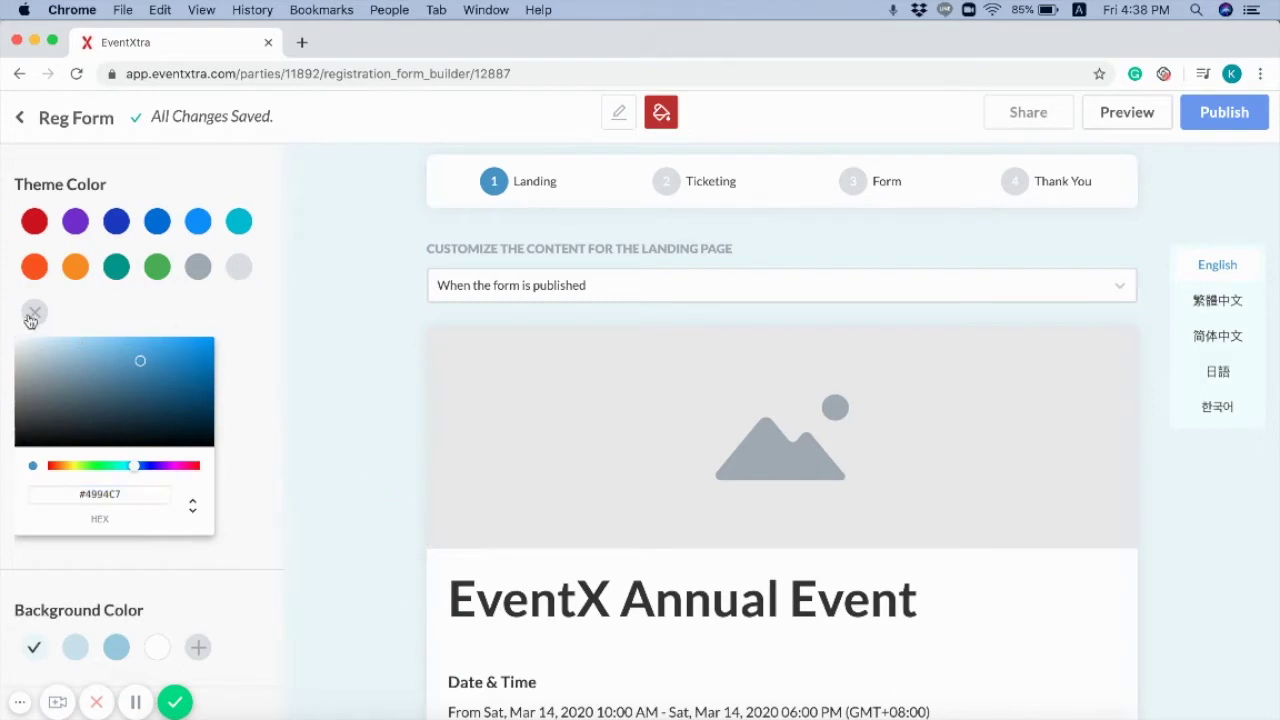
click(33, 314)
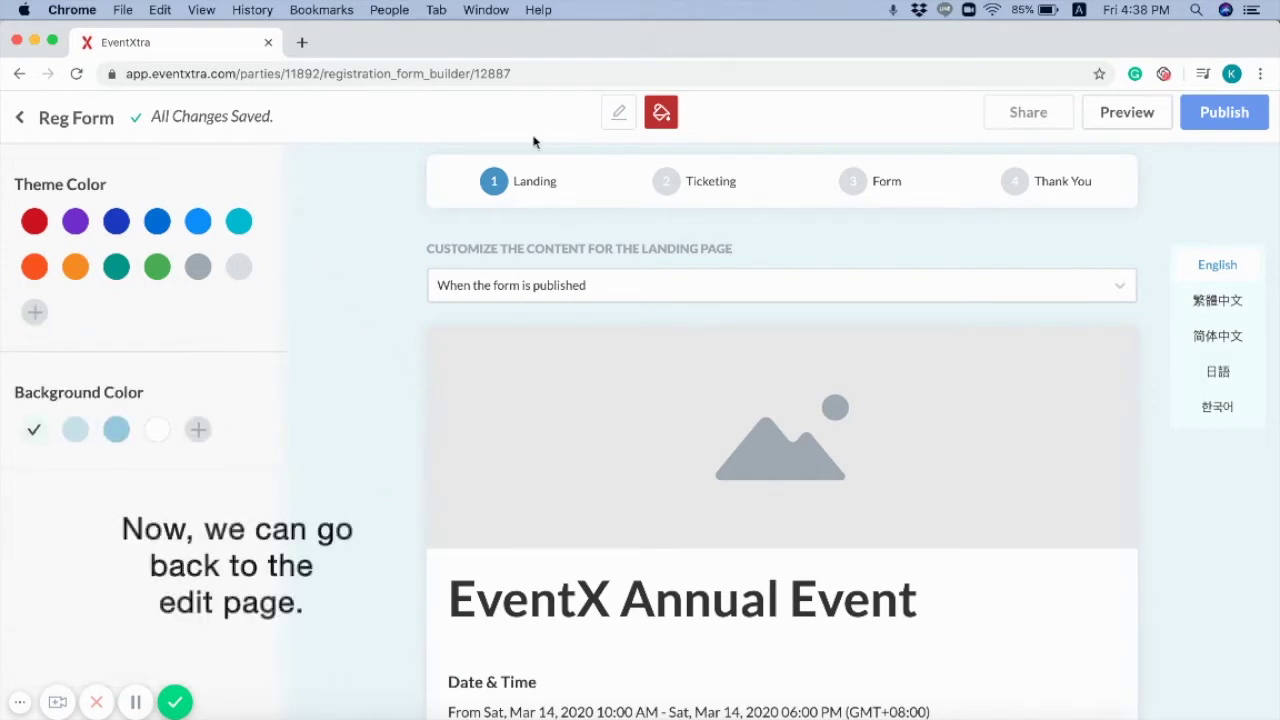
click(613, 118)
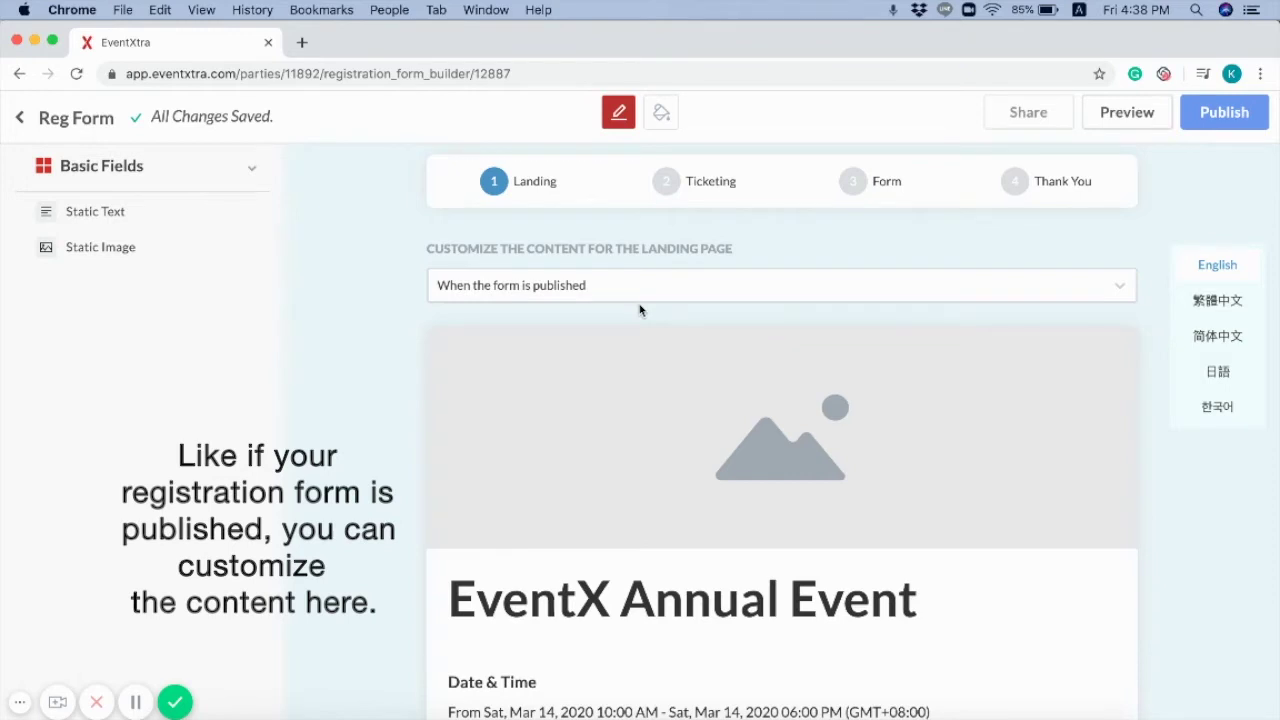
Switch the landing page editor to the 'When the form is unpublished' content
scroll(640, 307, down, 4)
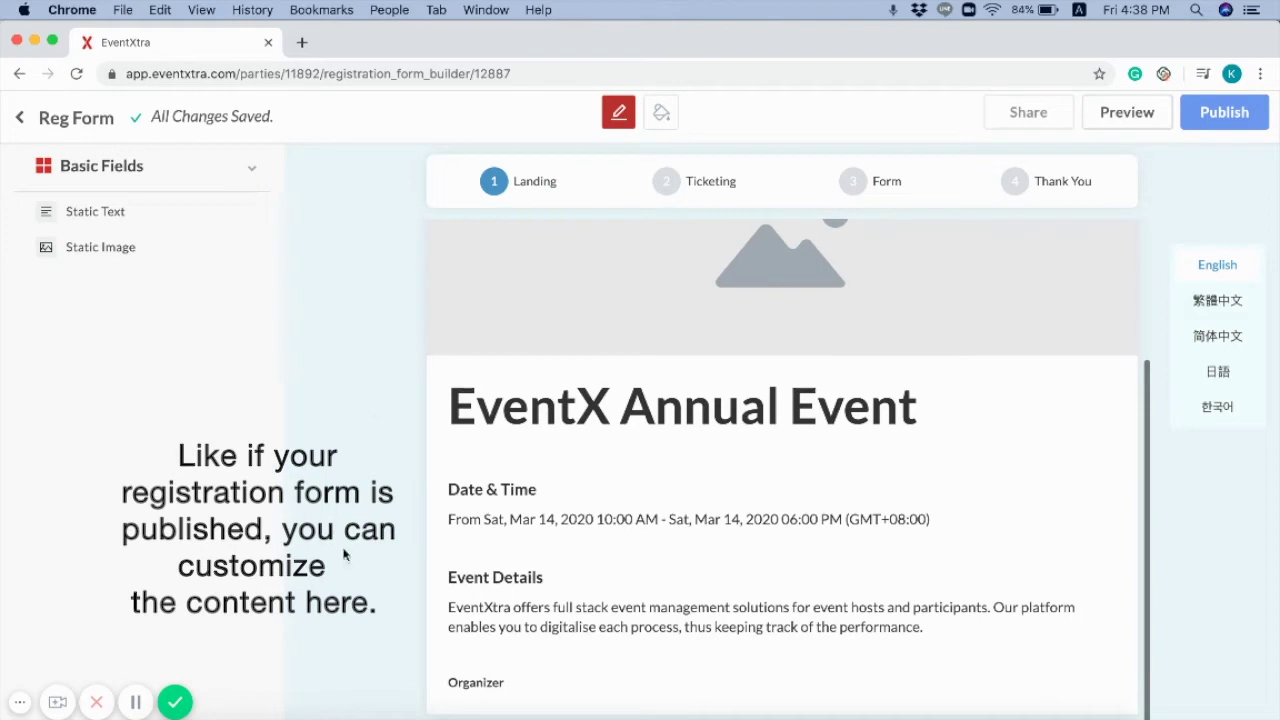
scroll(434, 514, up, 4)
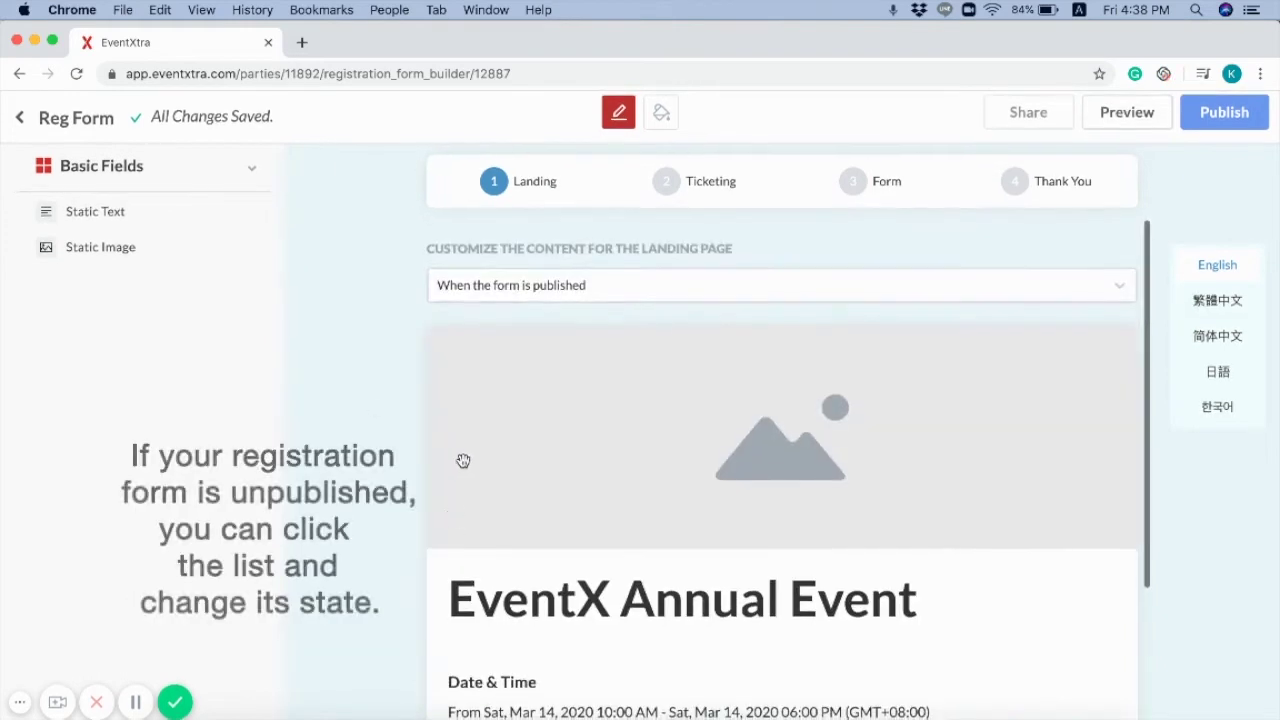
click(625, 295)
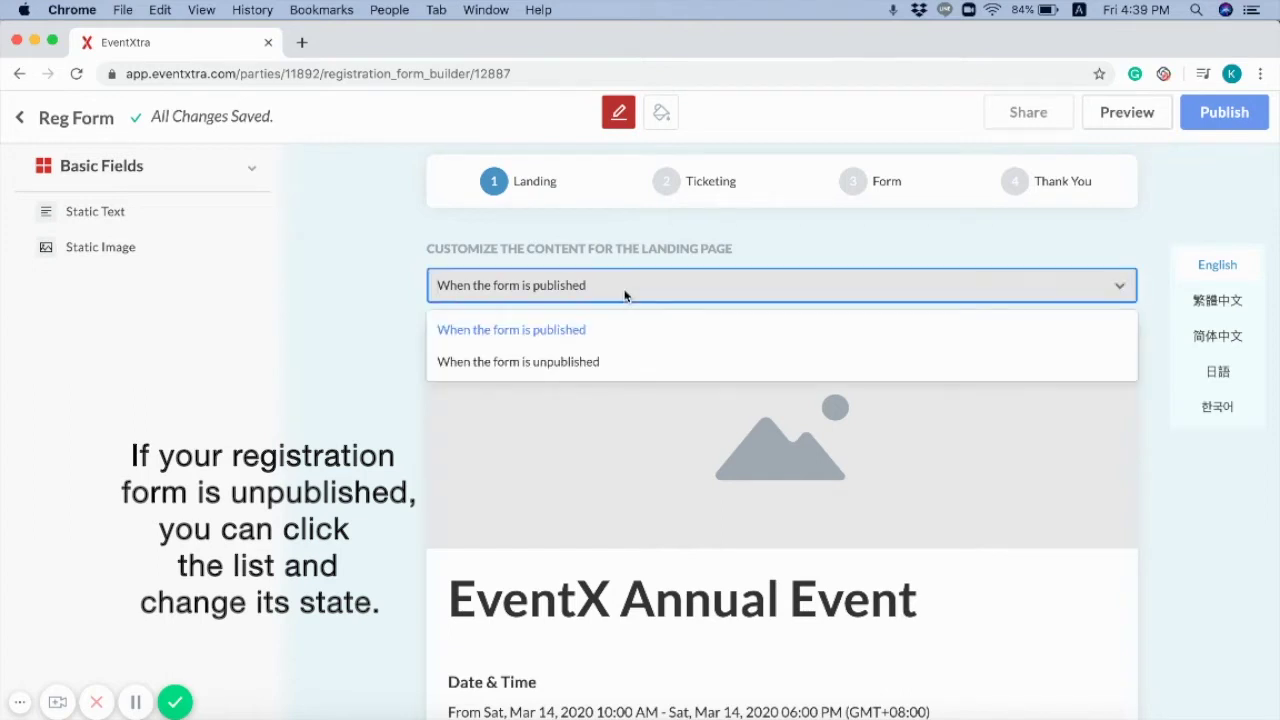
click(591, 364)
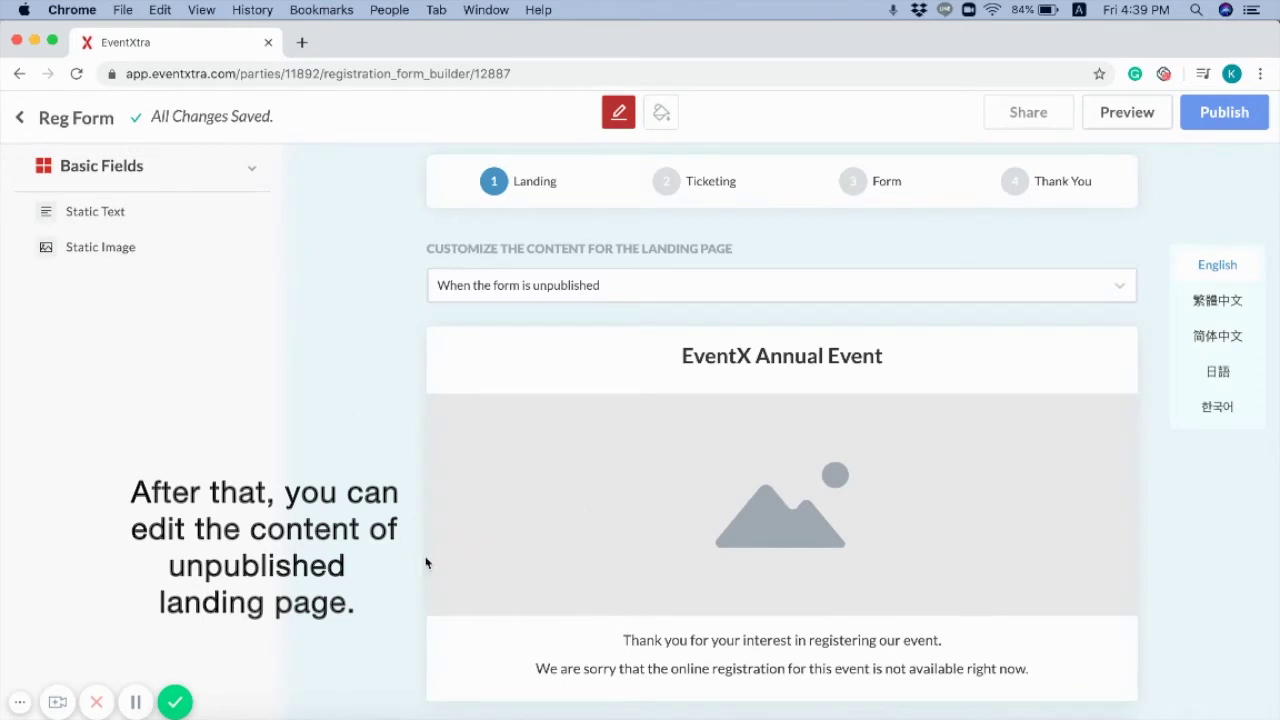
click(681, 562)
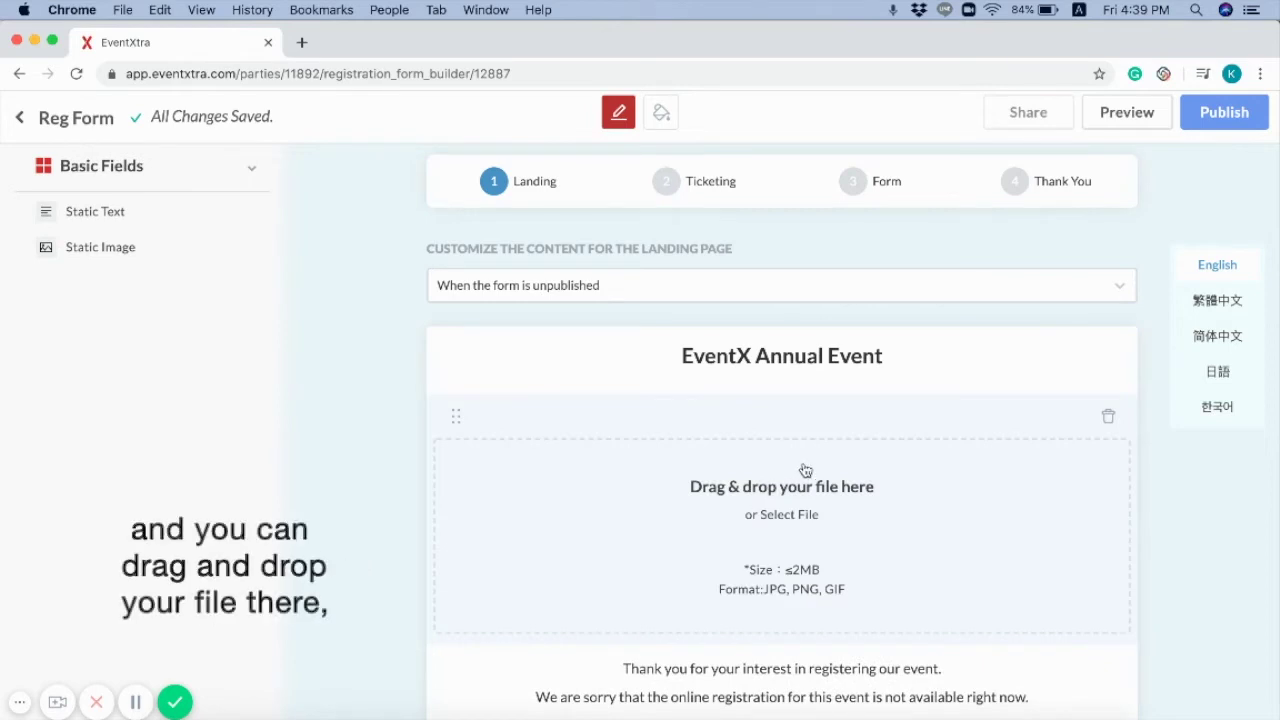
Upload the EventXtra logo PNG as the landing page image
click(812, 515)
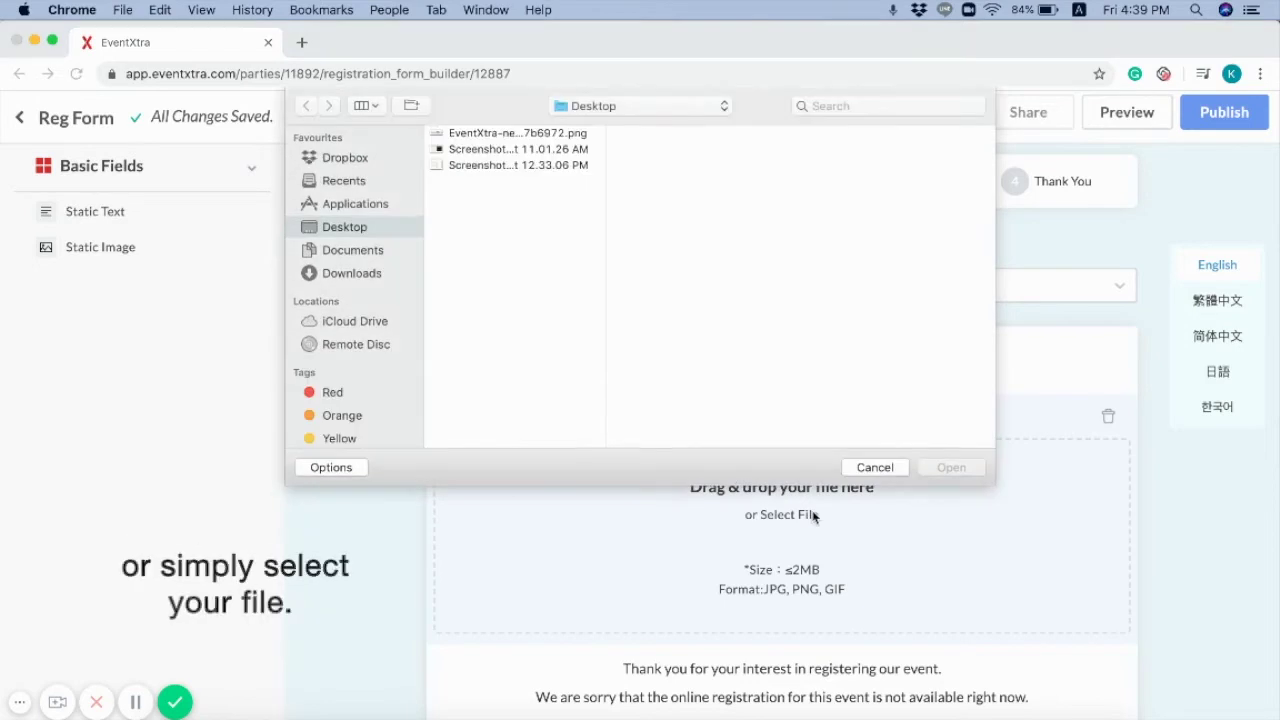
click(541, 137)
click(961, 469)
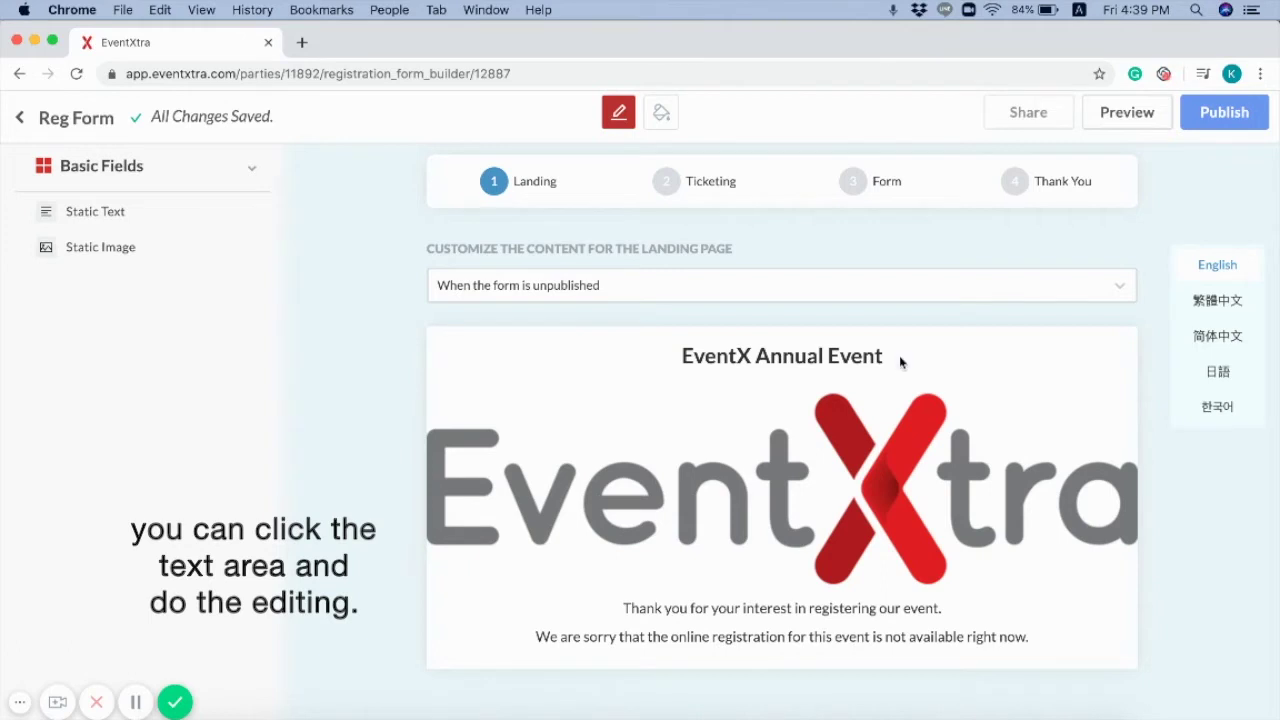
Add a Static Text block and move the logo above the EventX Annual Event title
click(899, 358)
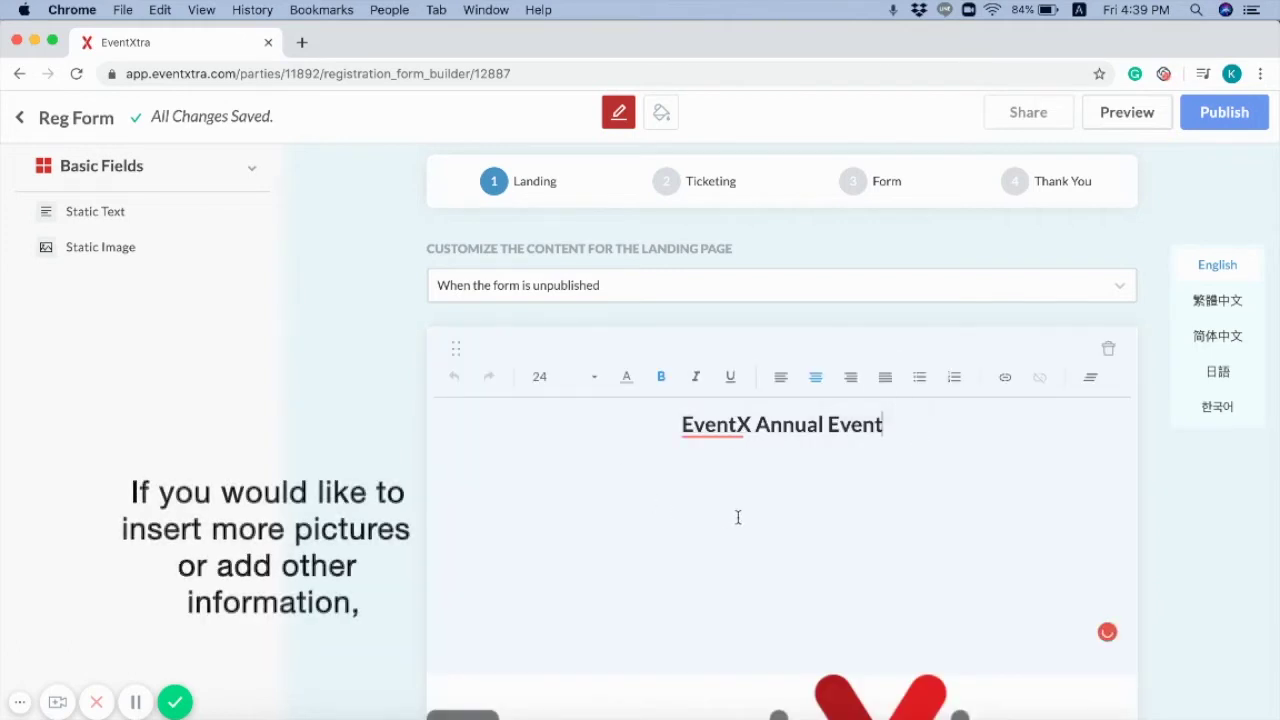
scroll(738, 517, down, 5)
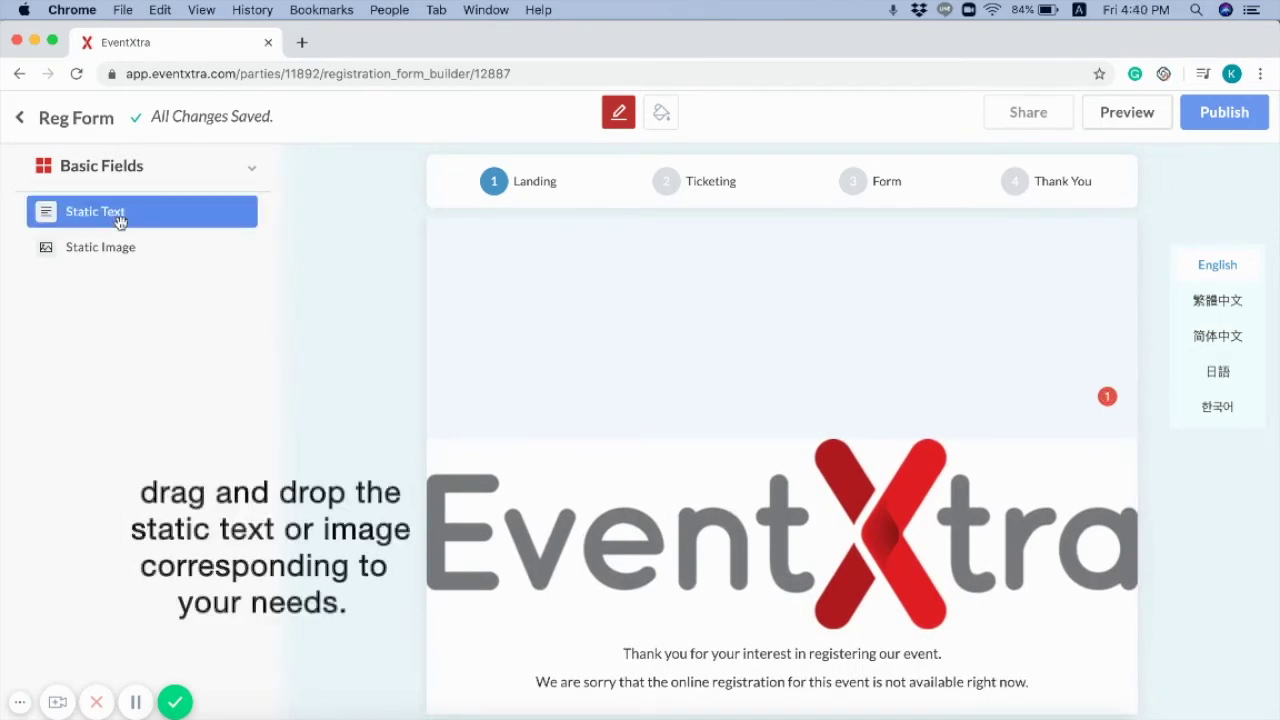
drag(125, 222, 694, 504)
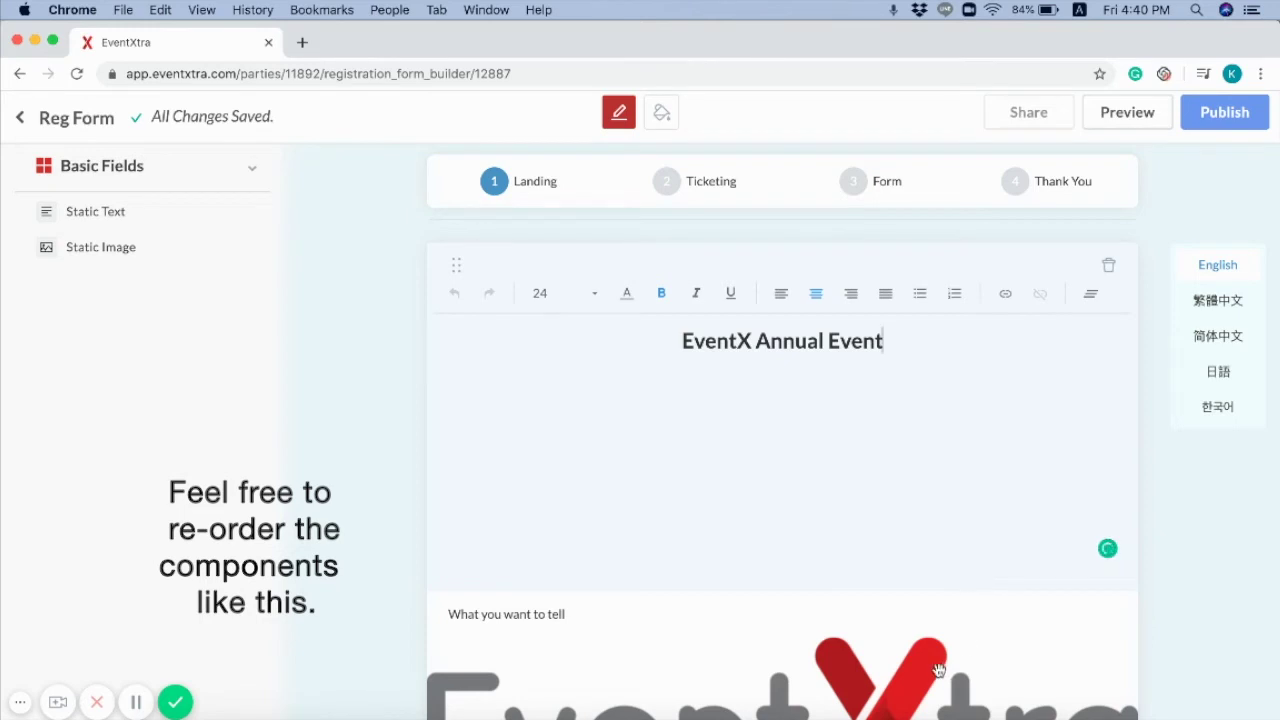
drag(940, 665, 935, 259)
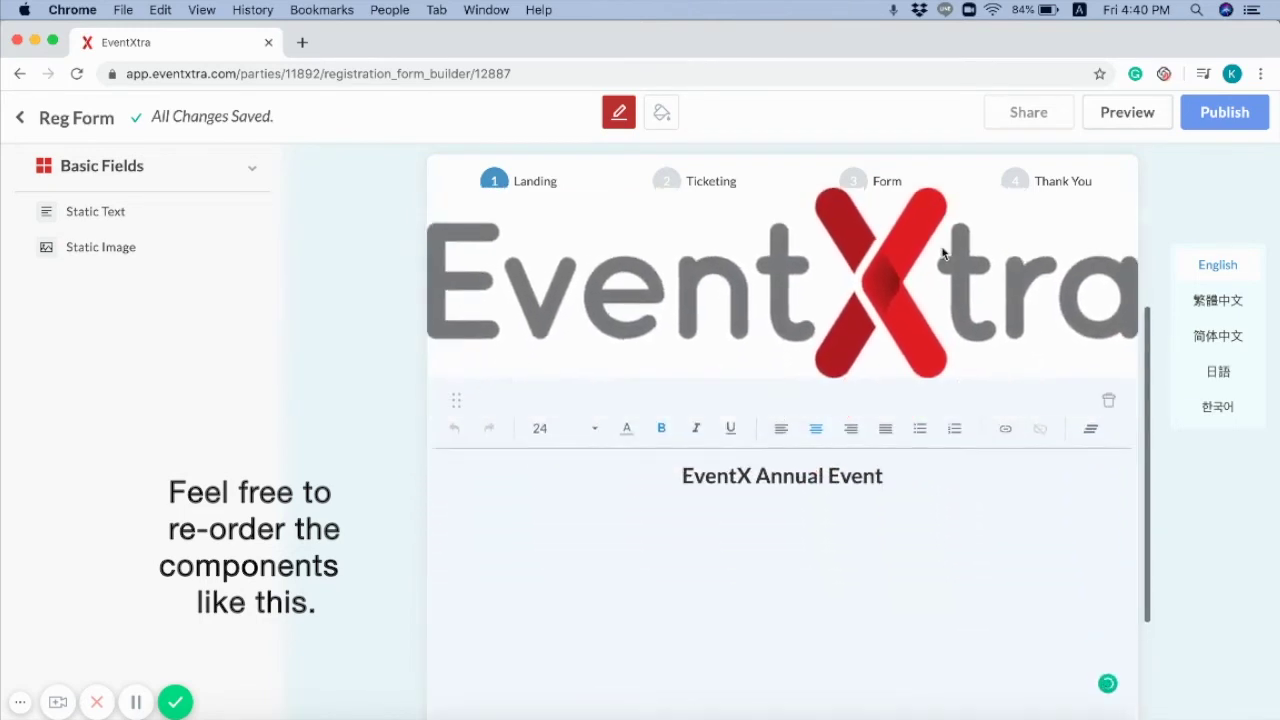
click(709, 181)
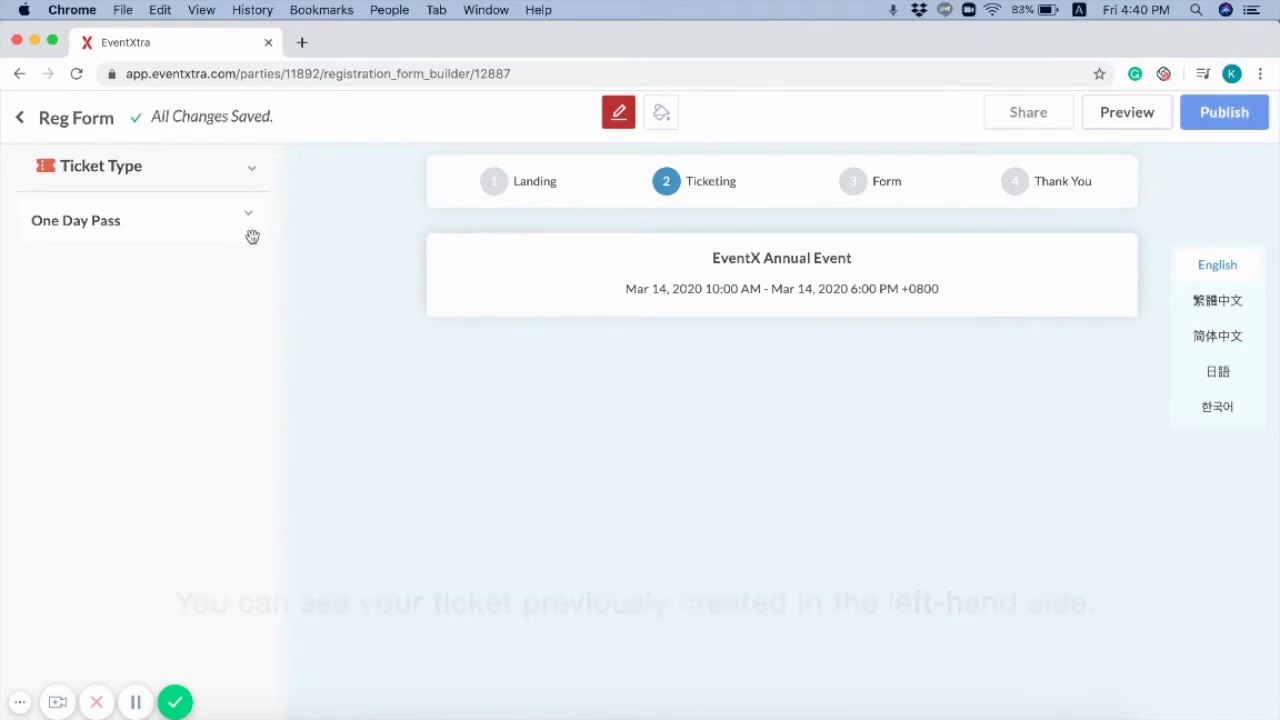
Add the One Day Pass ticket (HKD 10.00) to the ticketing step
drag(252, 236, 418, 289)
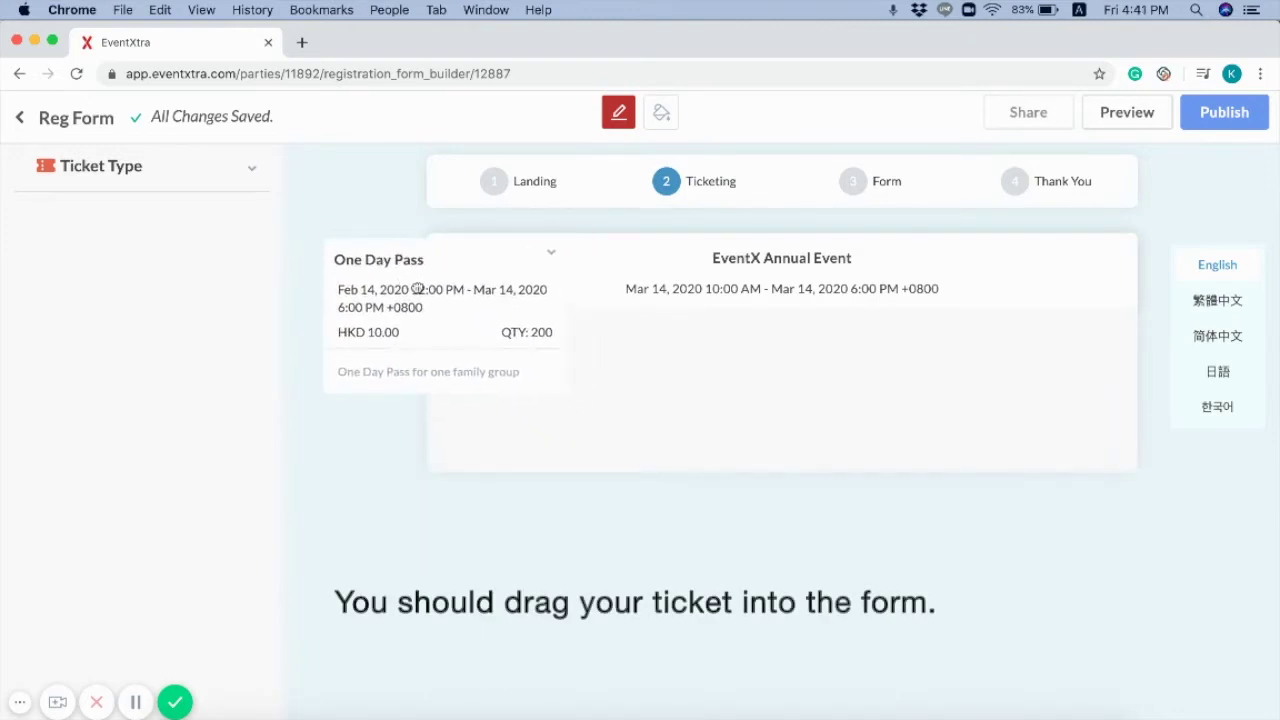
drag(418, 289, 418, 291)
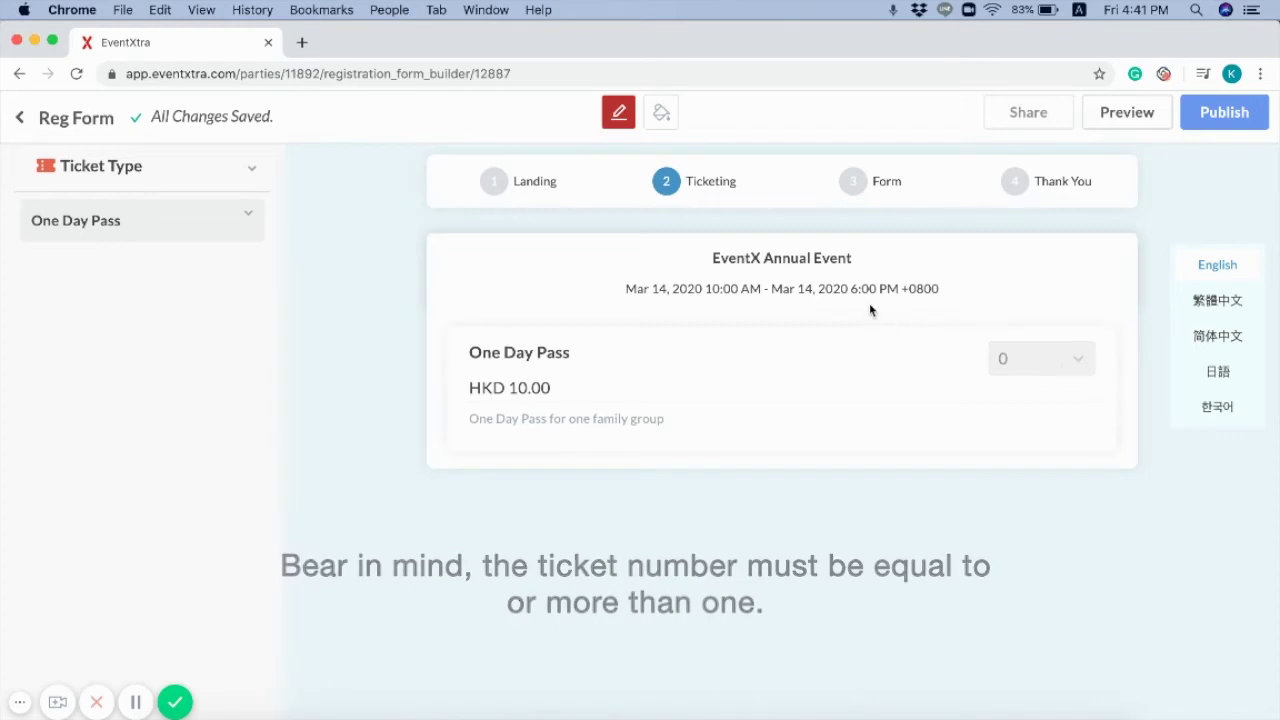
click(864, 187)
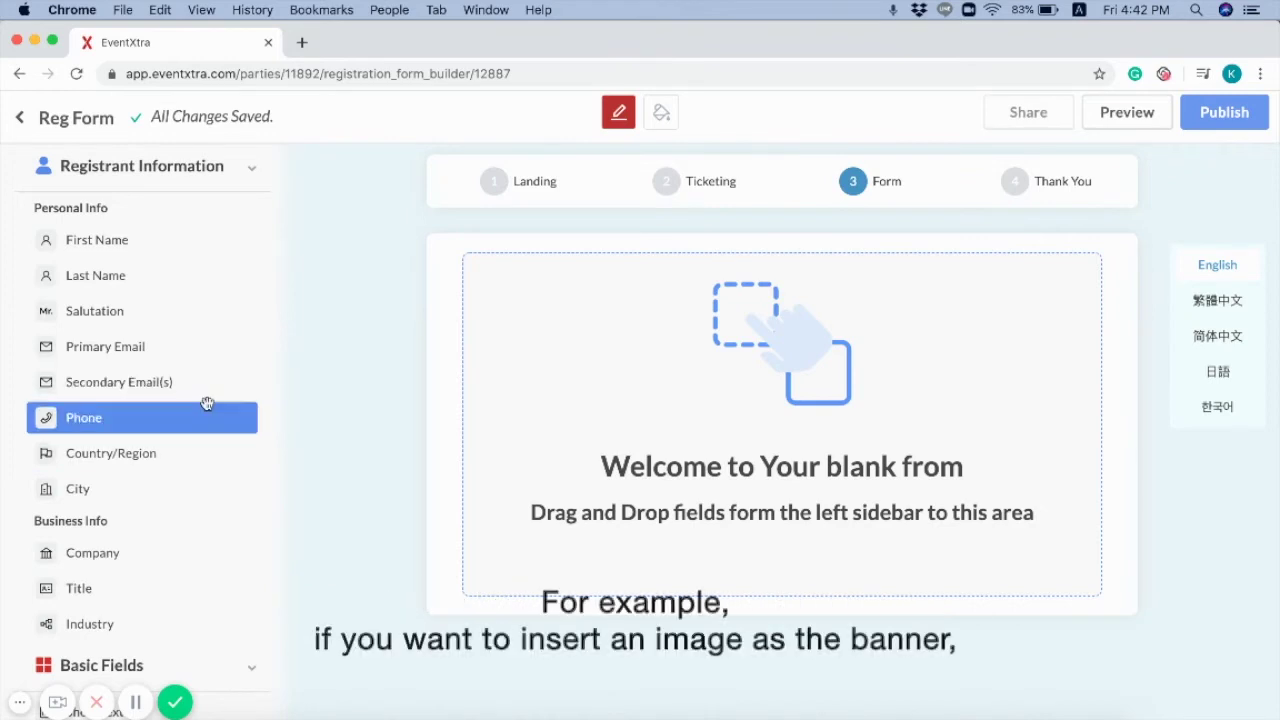
Place a Static Image block at the top of the blank form page
scroll(207, 403, down, 5)
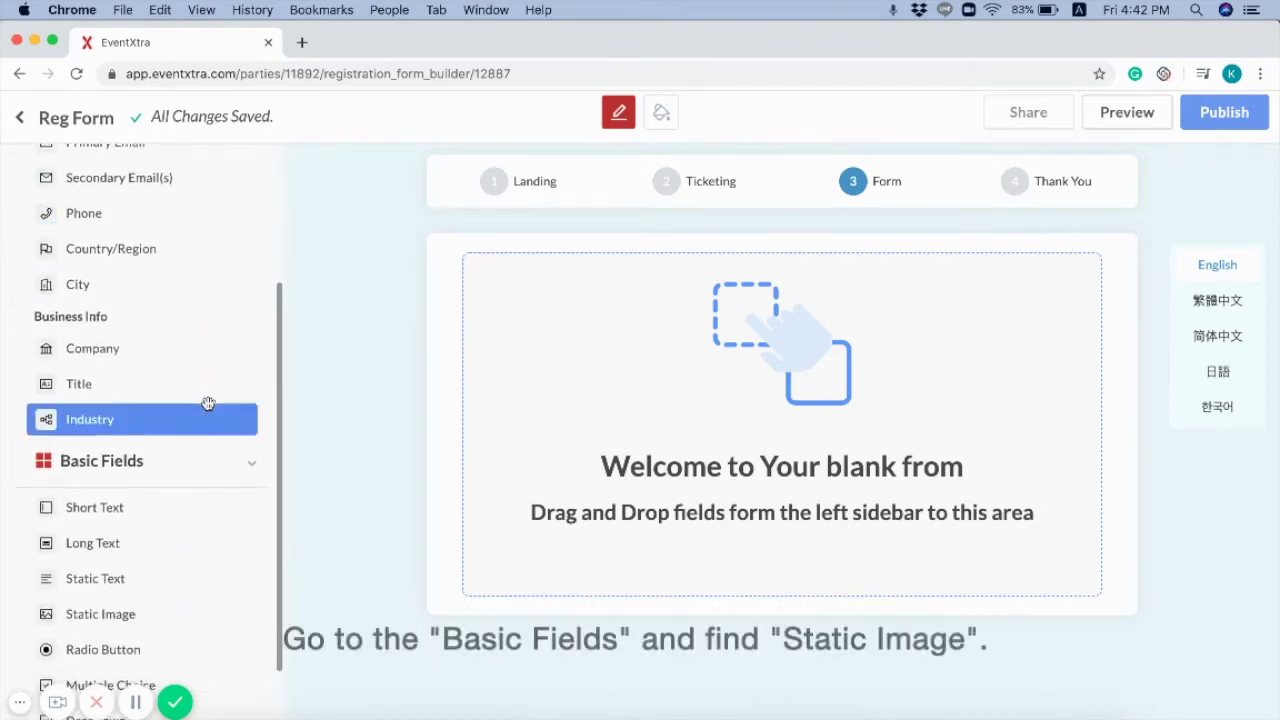
scroll(207, 403, down, 2)
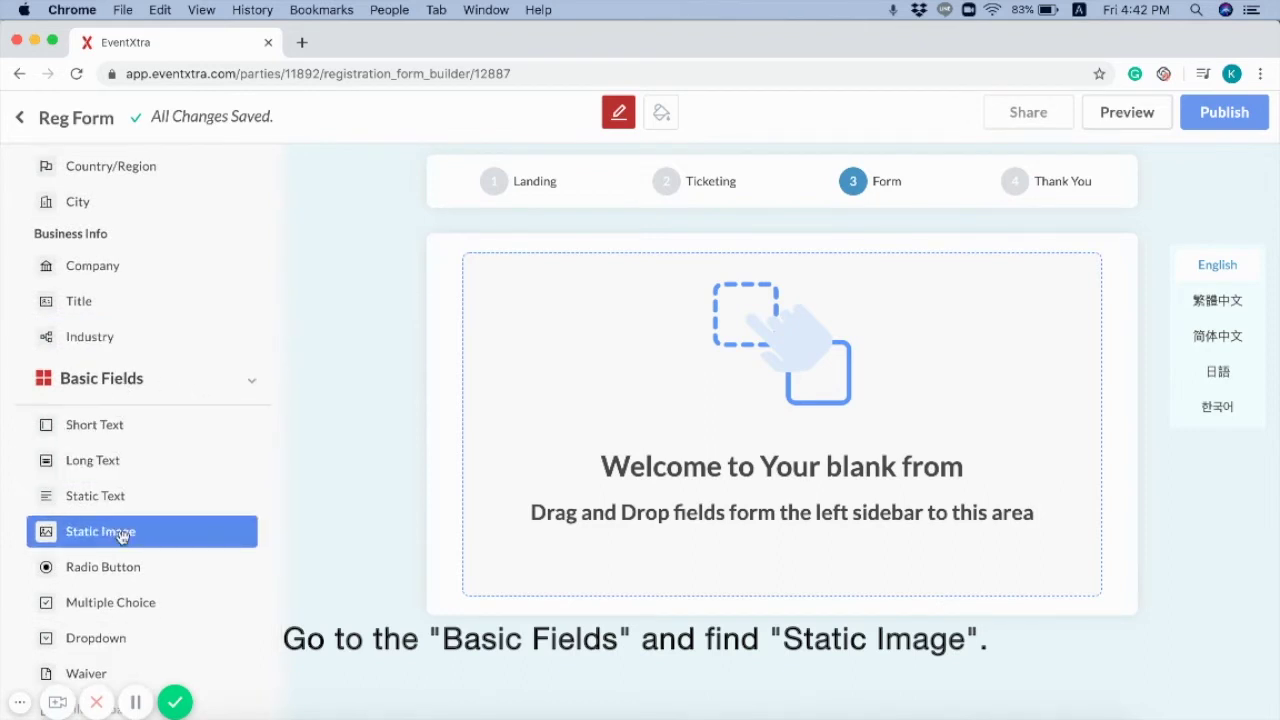
drag(120, 536, 832, 314)
scroll(196, 316, up, 5)
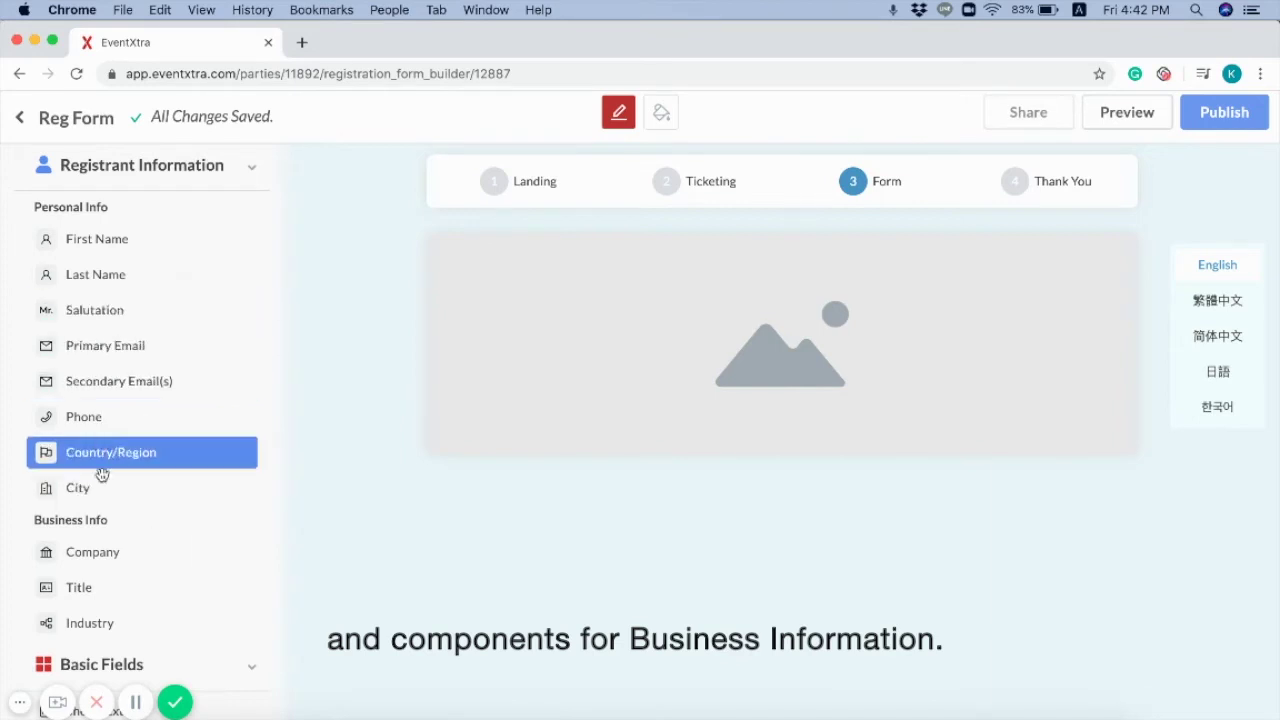
Add First Name, Last Name and Primary Email fields below the logo banner
drag(240, 248, 708, 492)
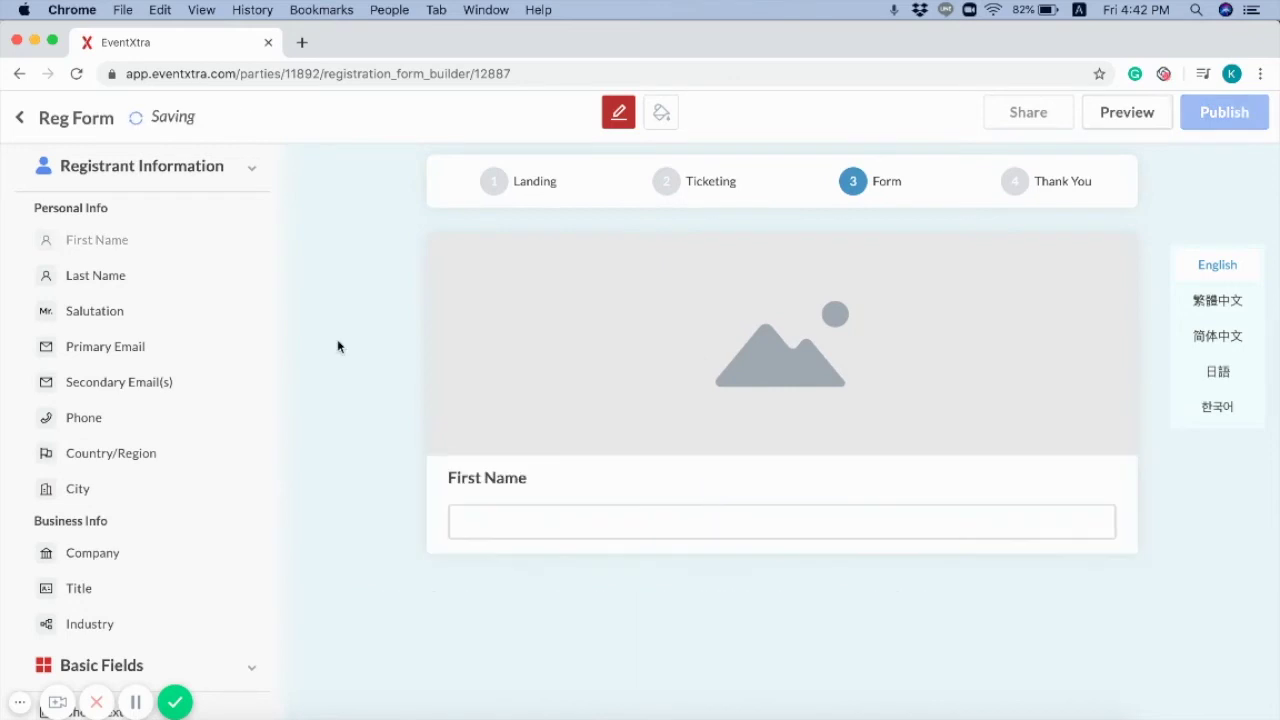
drag(140, 275, 525, 596)
drag(119, 382, 526, 545)
scroll(55, 482, down, 2)
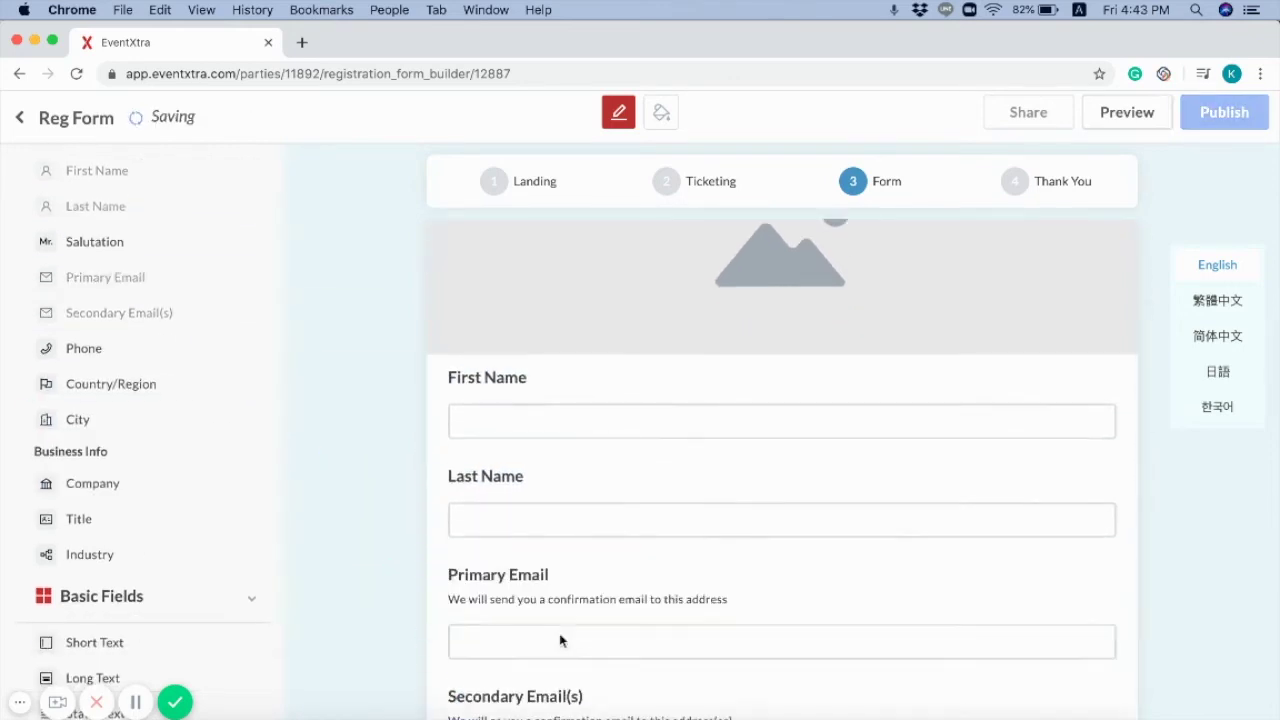
Make First Name required and add a Radio Button question below Primary Email
click(1074, 517)
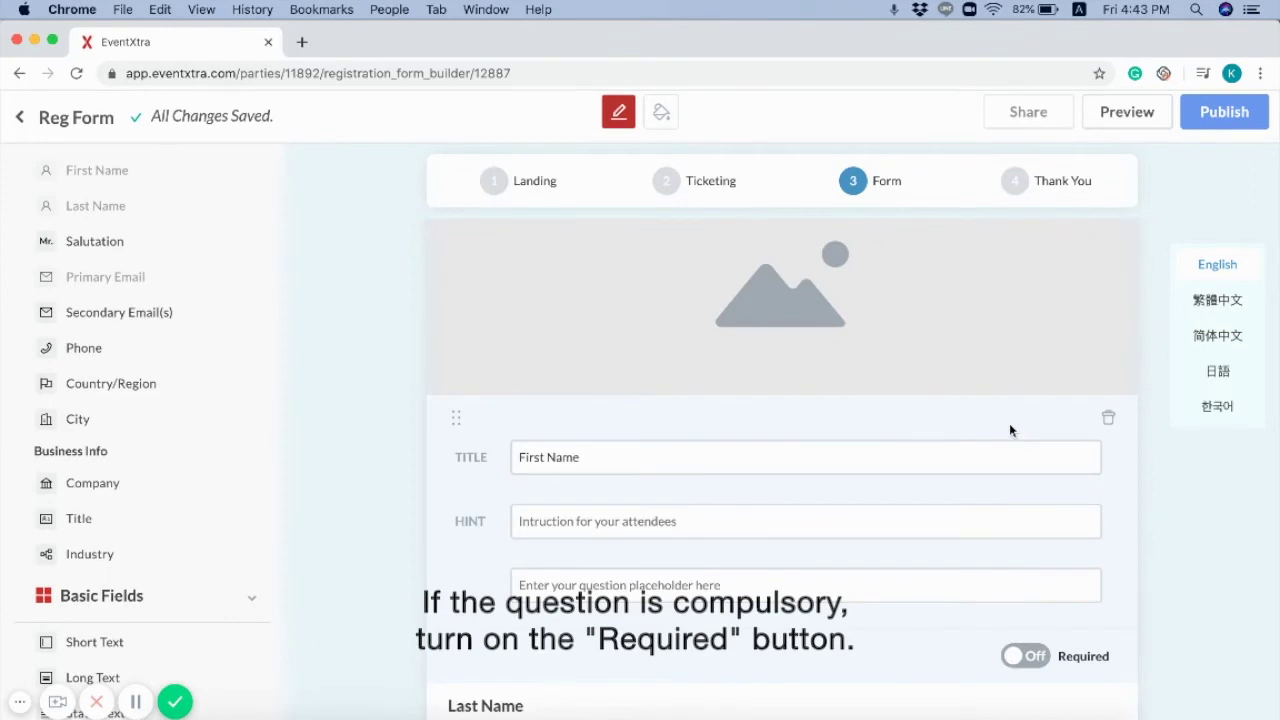
click(1012, 658)
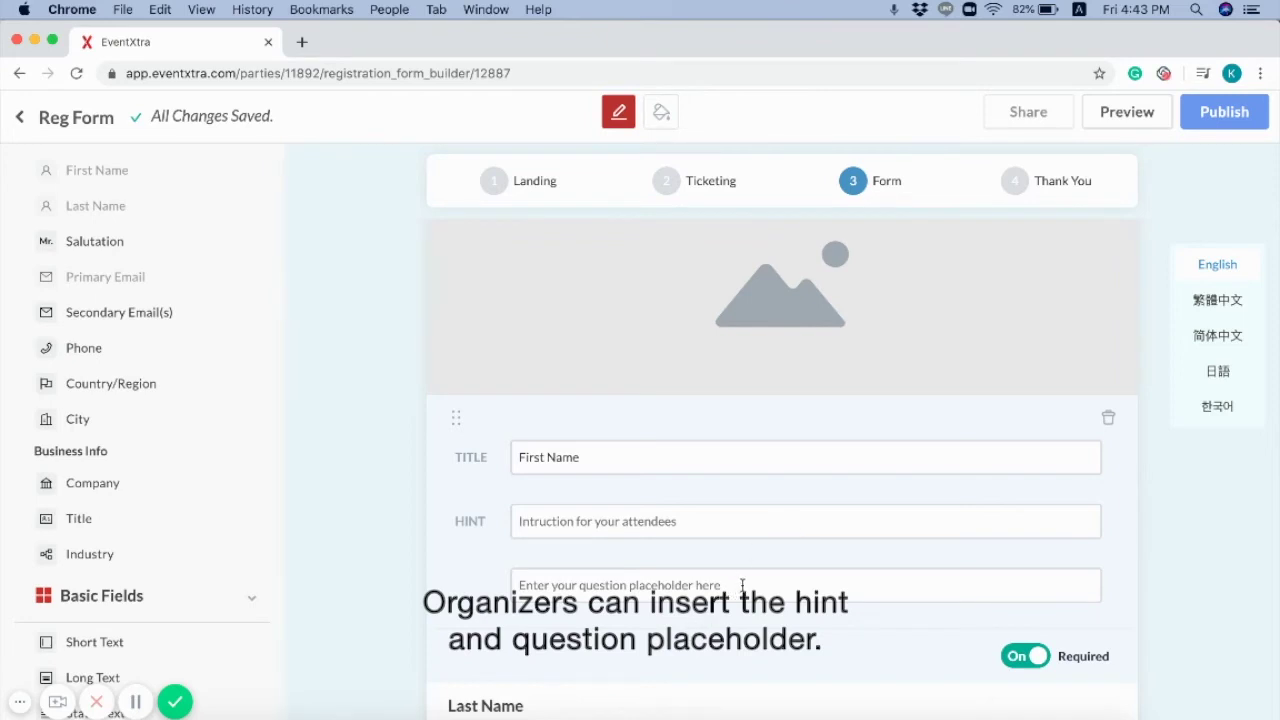
scroll(175, 491, down, 4)
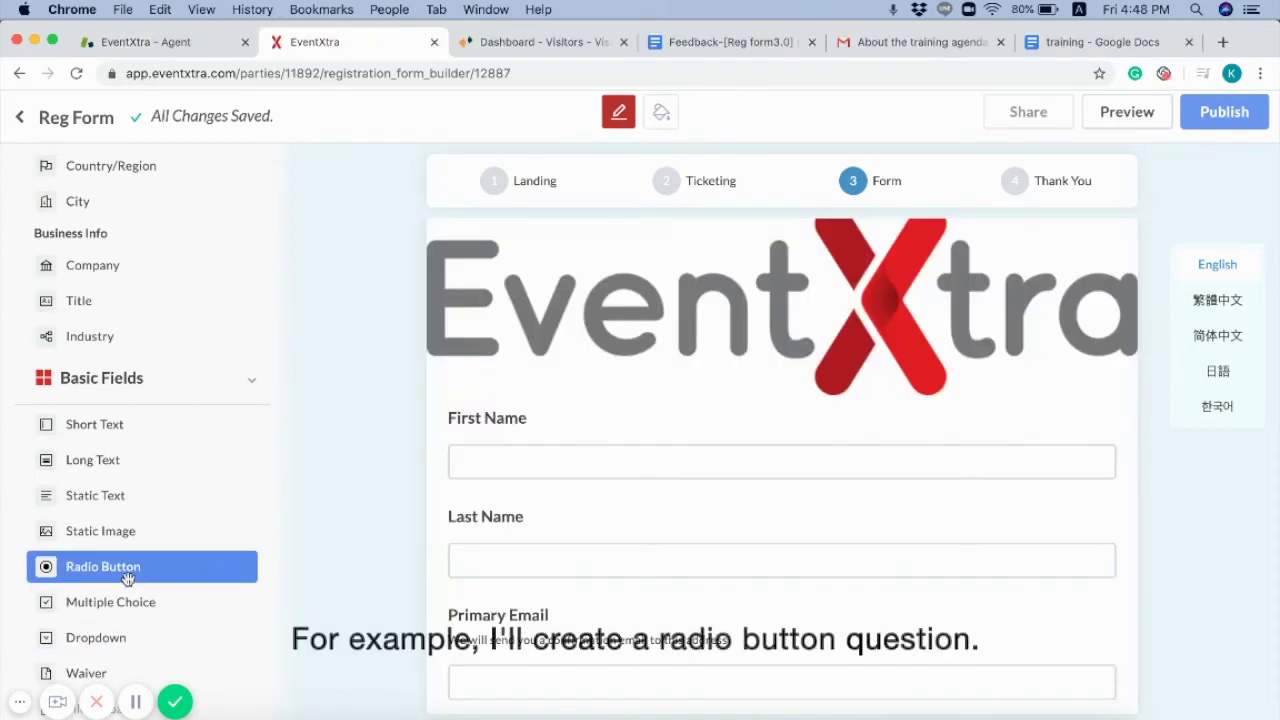
drag(128, 579, 578, 687)
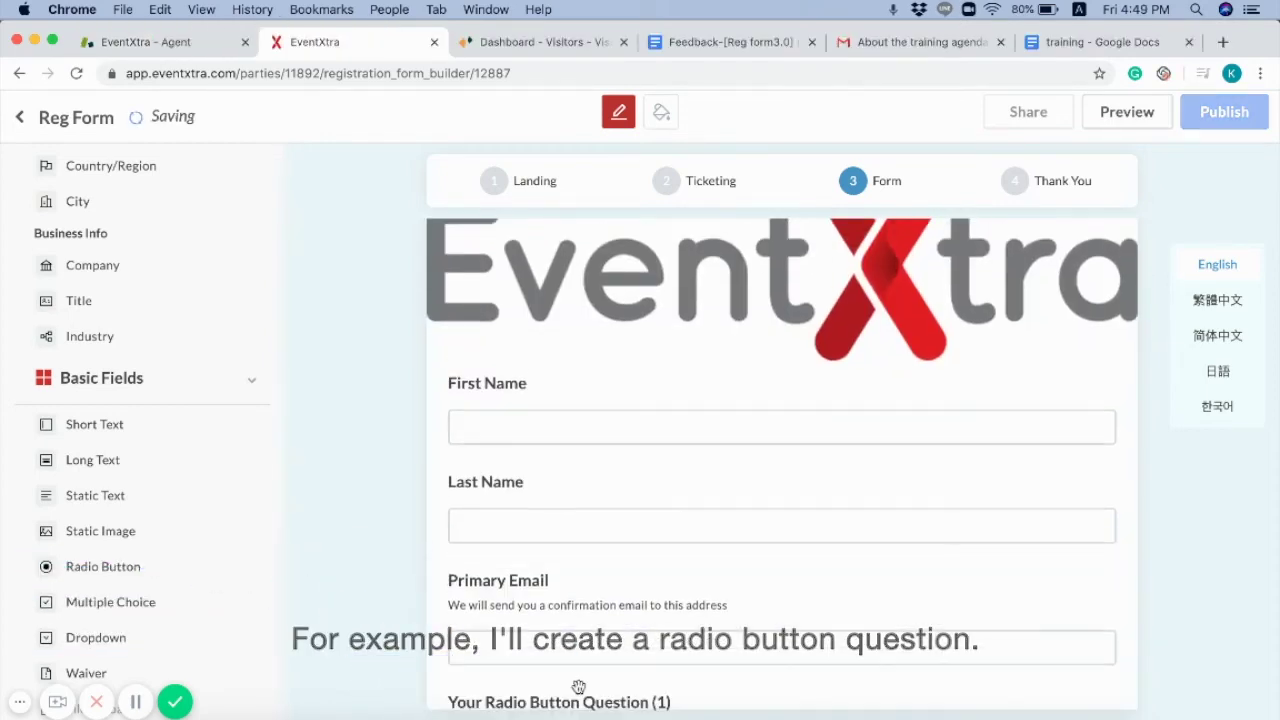
Title the radio question 'Would you like to join the cocktail party?'
mouse_move(583, 701)
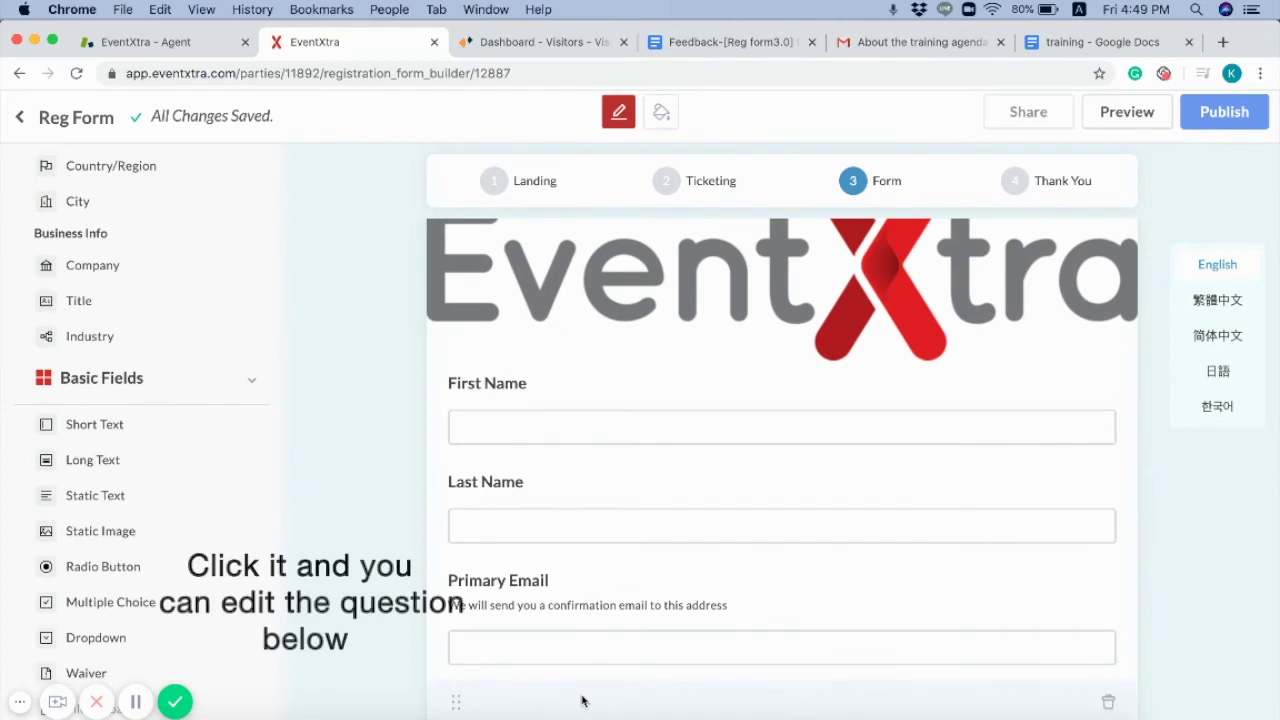
scroll(627, 590, down, 3)
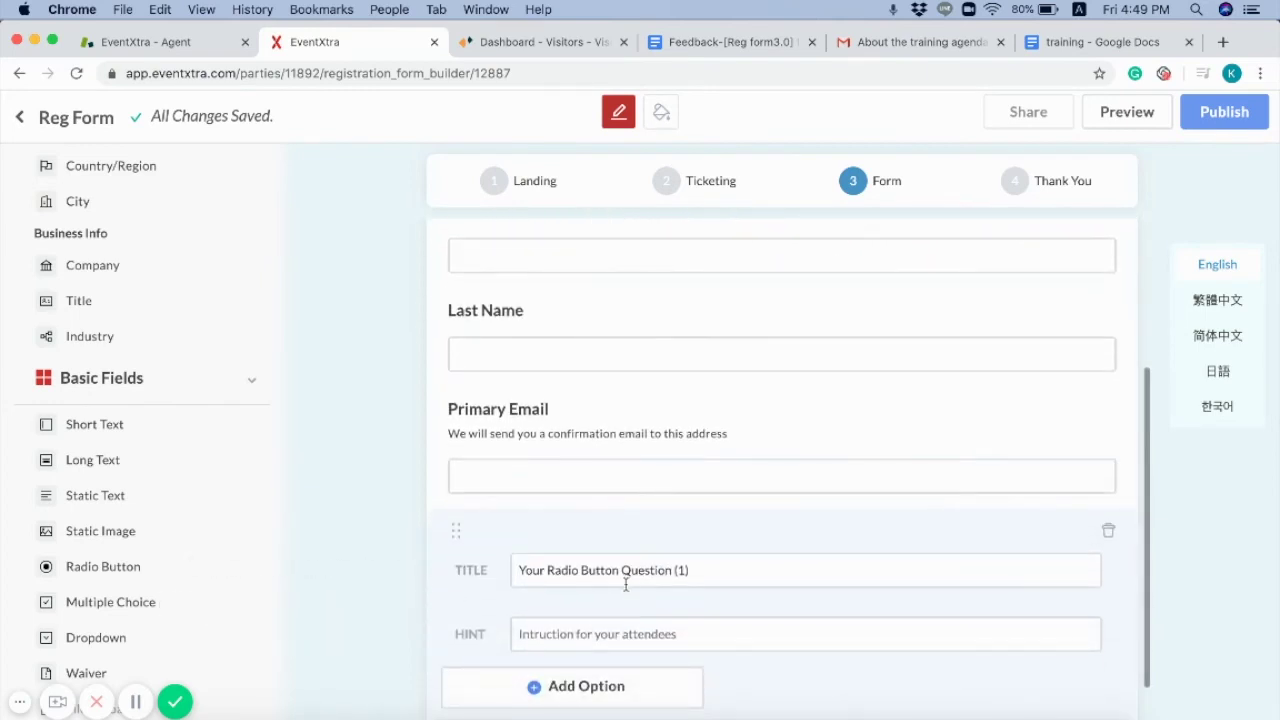
click(729, 556)
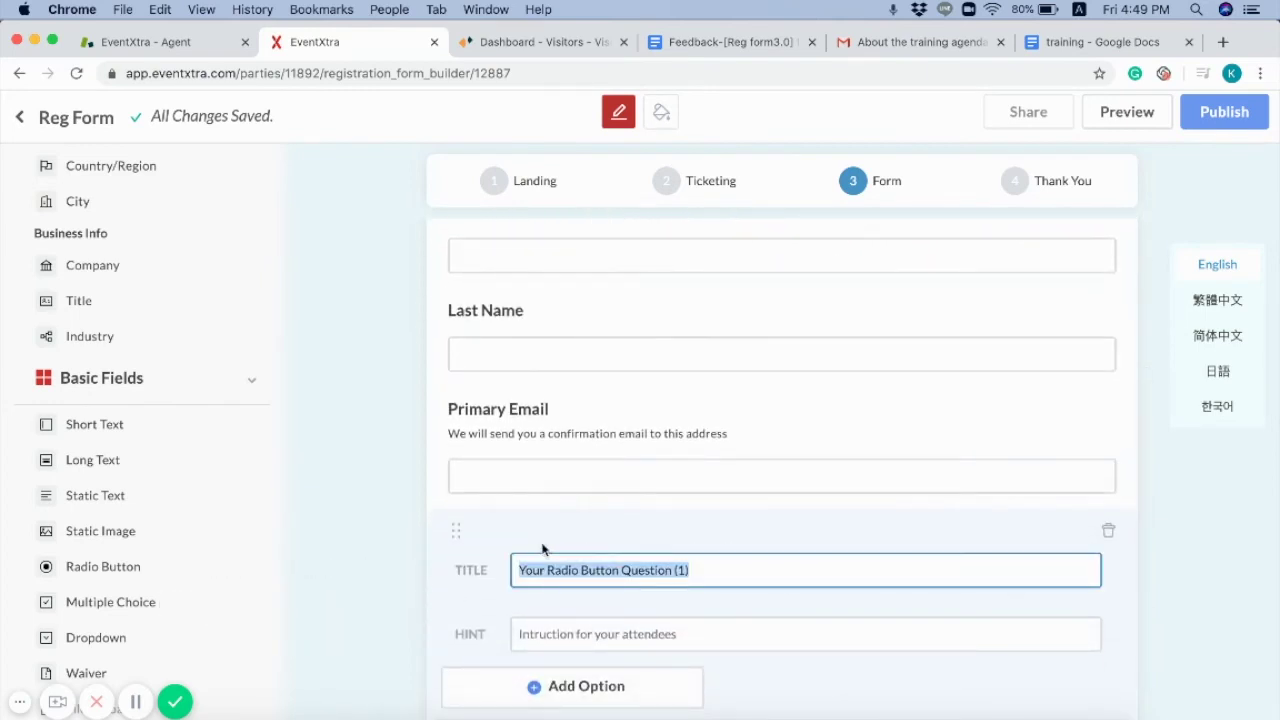
text(Would you like to join the cocktail party?)
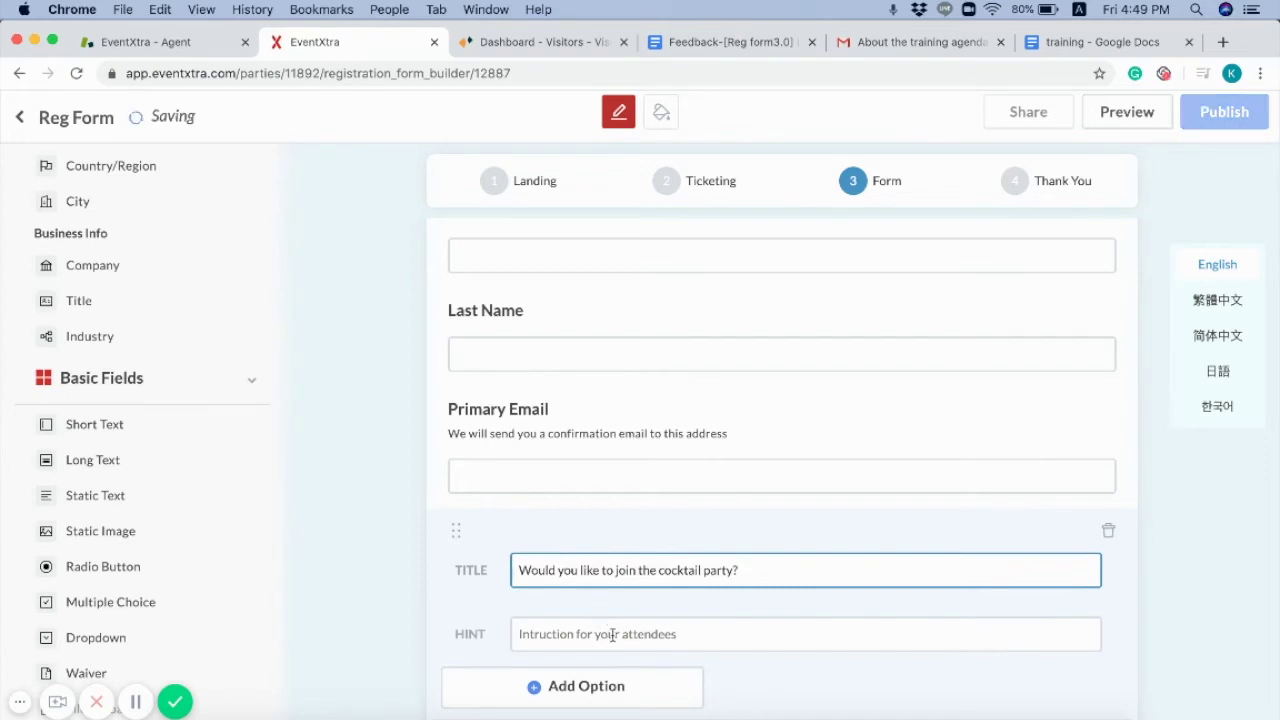
Add the answer options Yes and No to the cocktail question
click(586, 686)
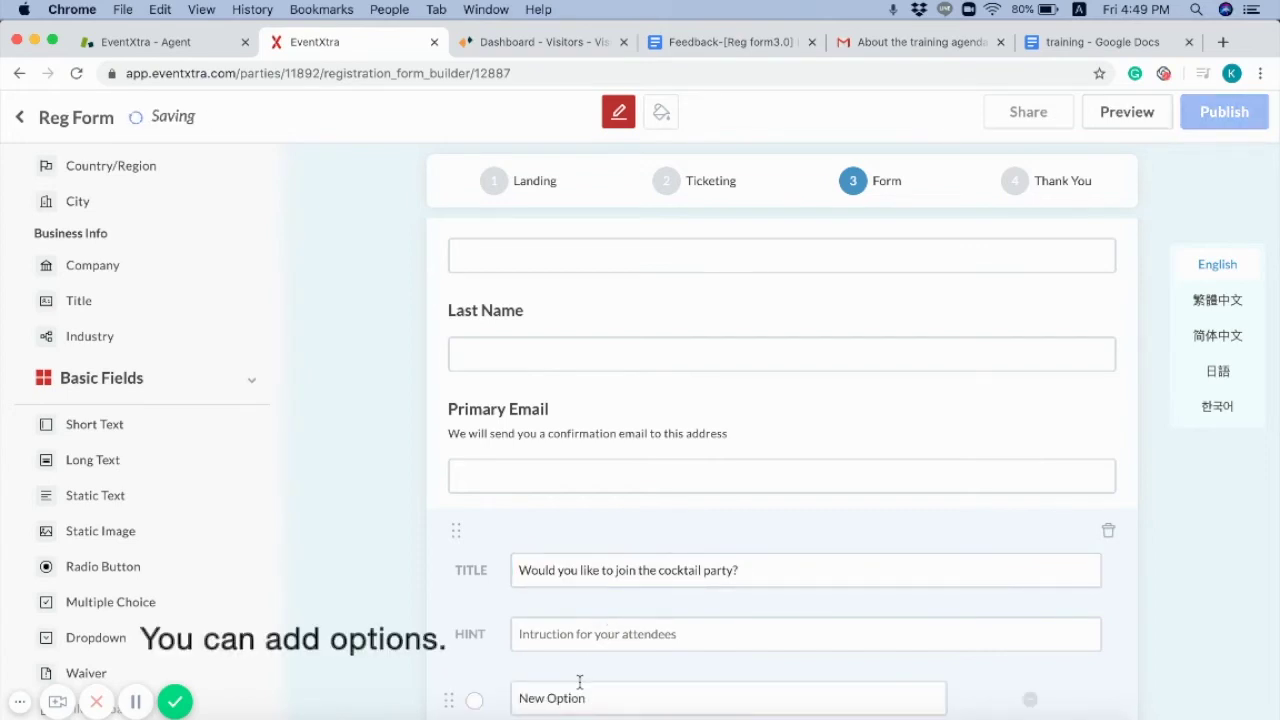
scroll(540, 682, down, 3)
click(526, 603)
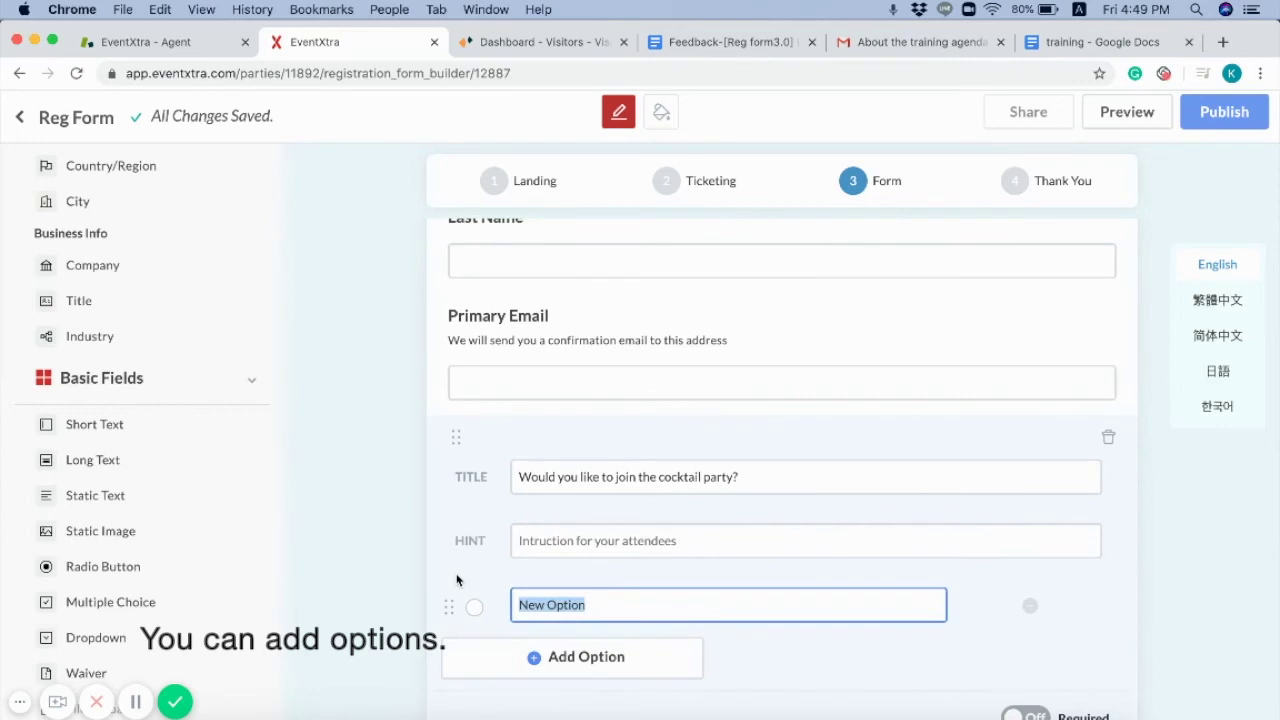
text(Yes)
click(516, 656)
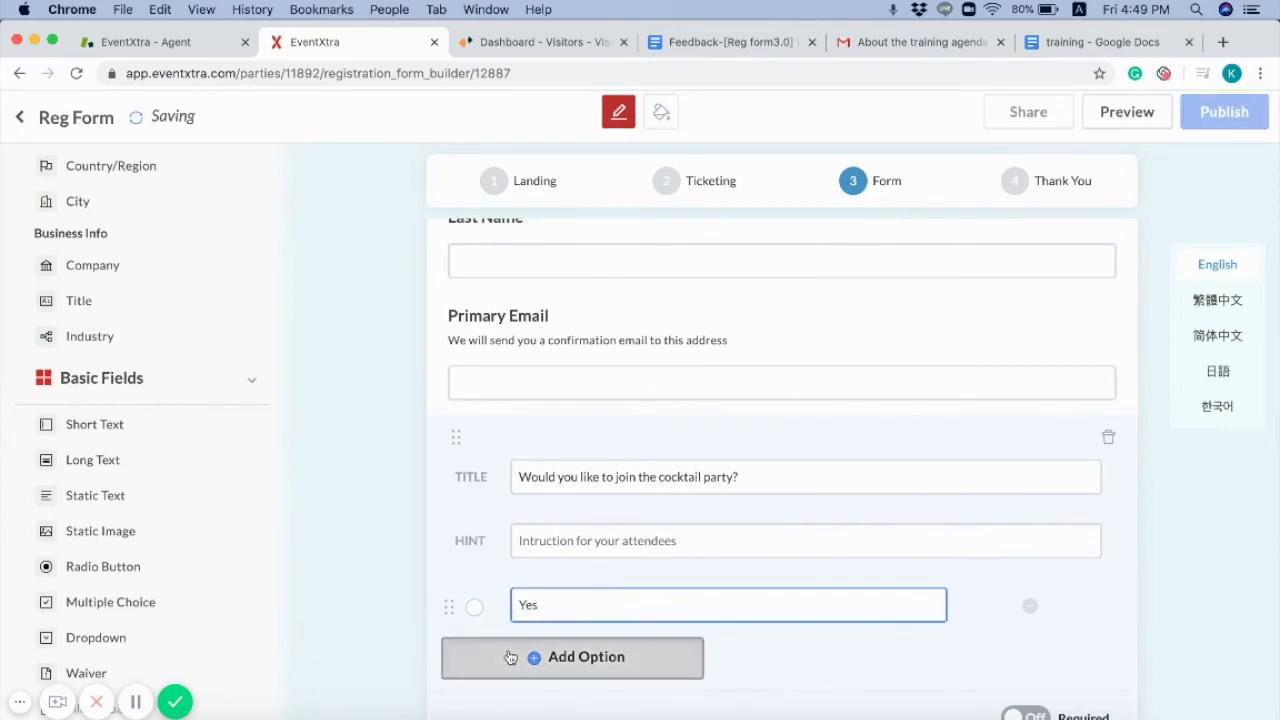
click(514, 668)
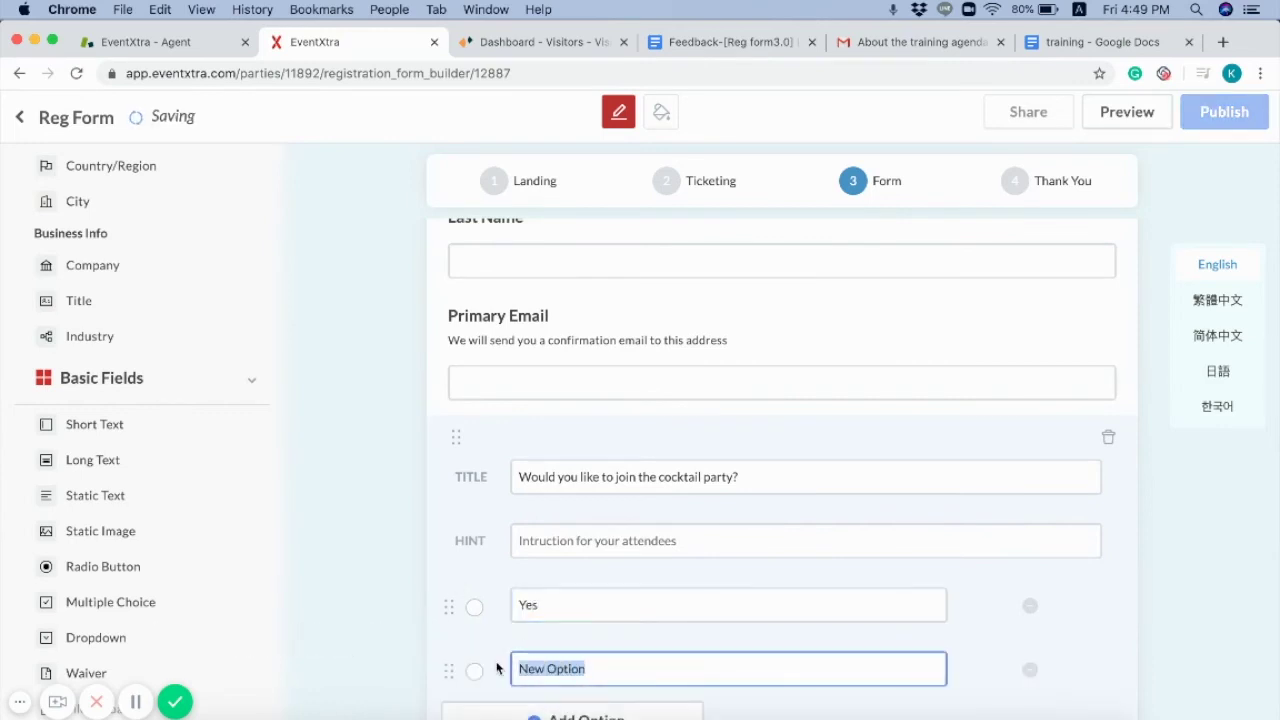
text(No)
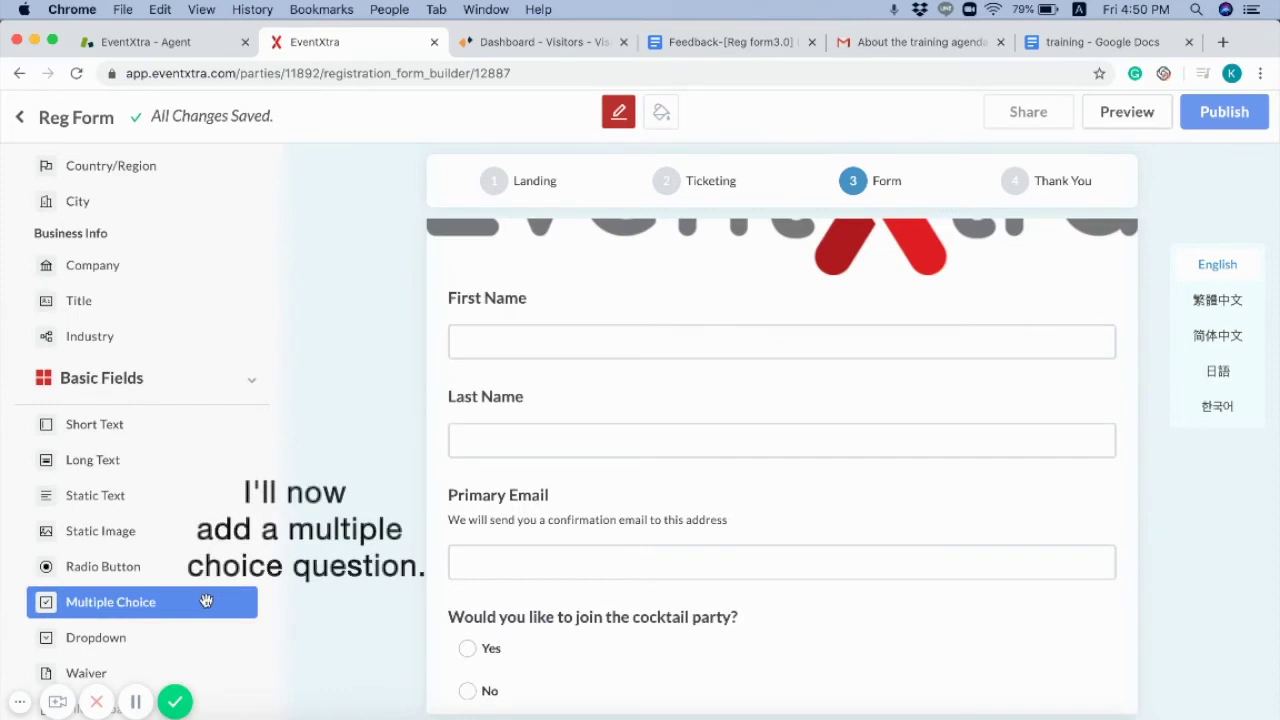
Add a Multiple Choice question titled 'What features you are interested'
drag(206, 601, 540, 700)
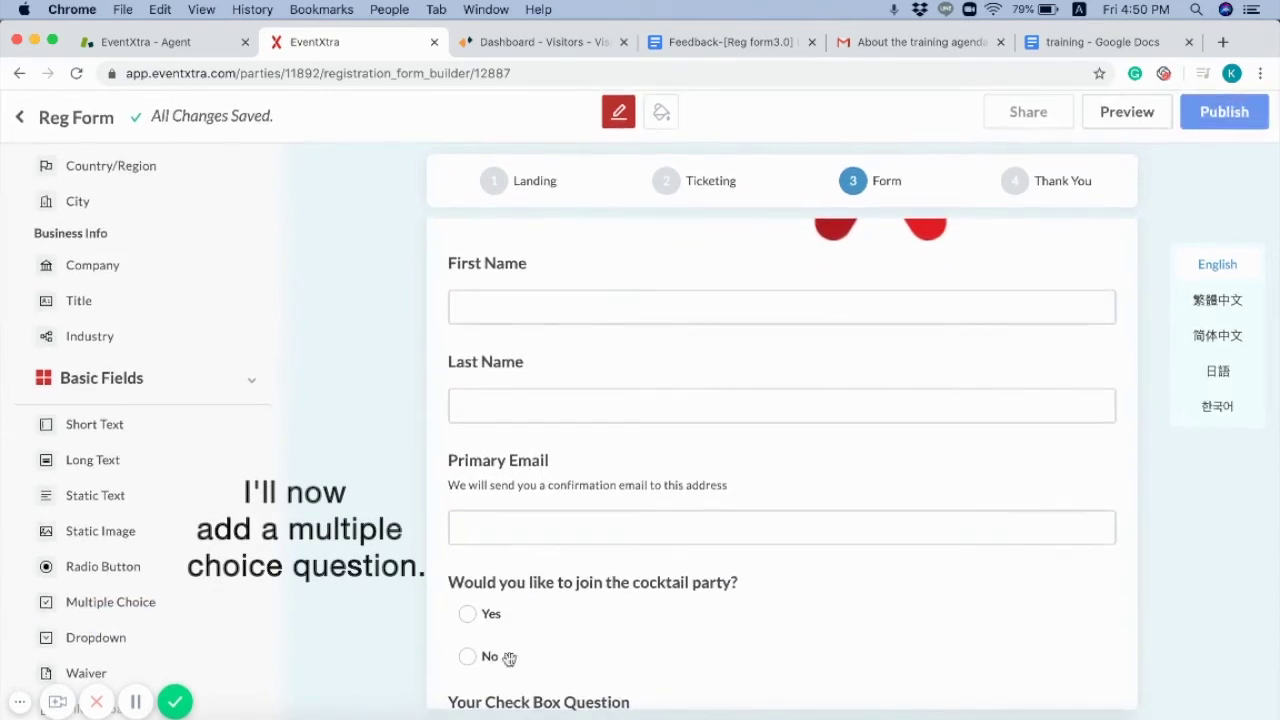
click(594, 700)
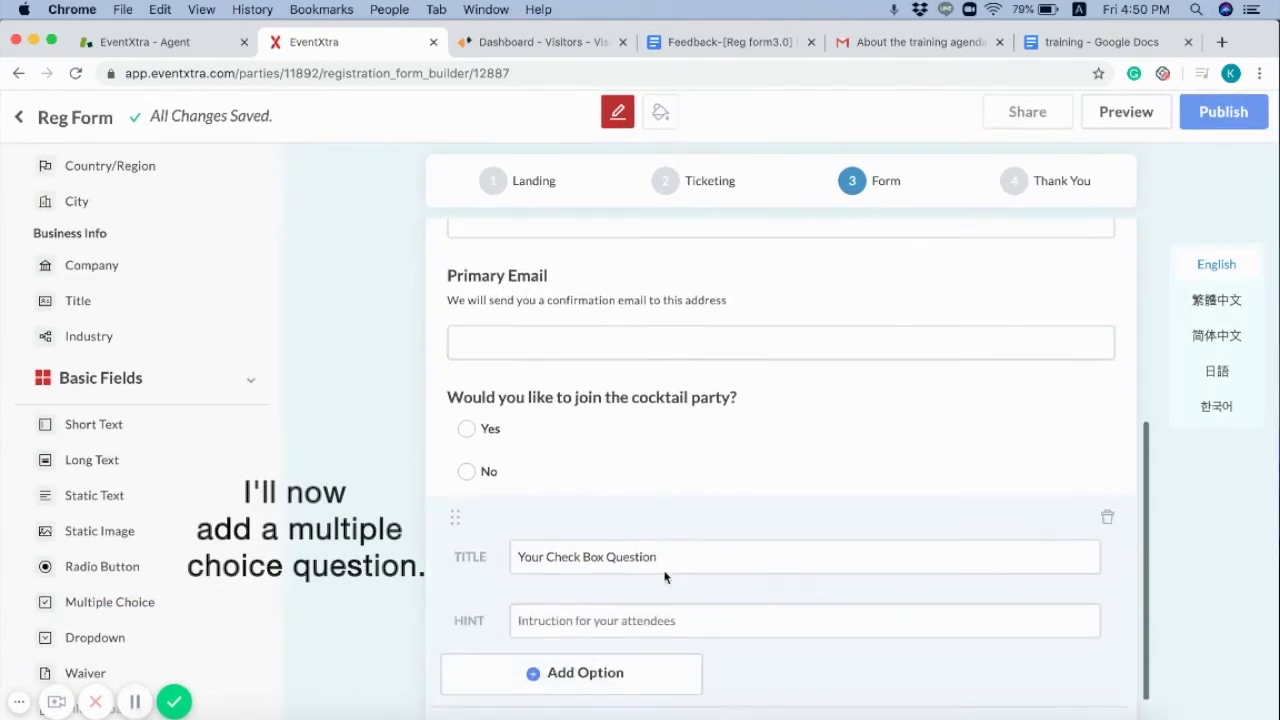
click(689, 526)
drag(689, 526, 523, 511)
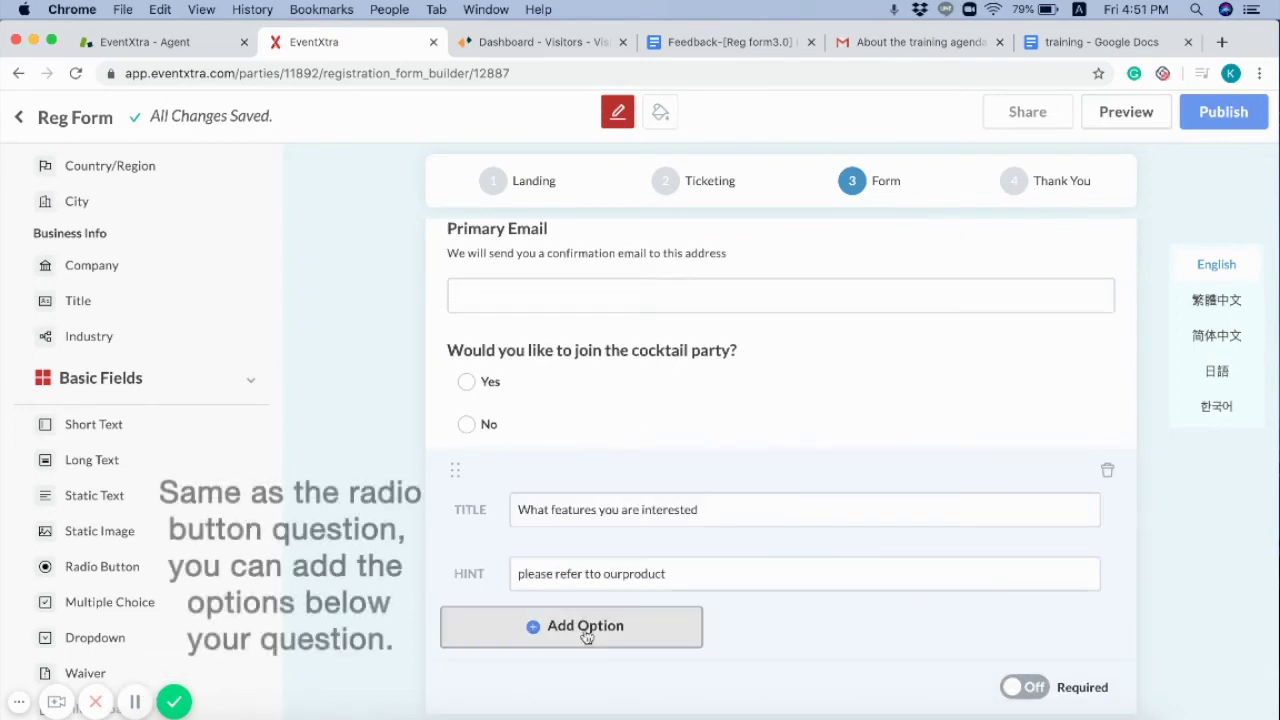
Give the features question the options Check in App and Event App
click(590, 632)
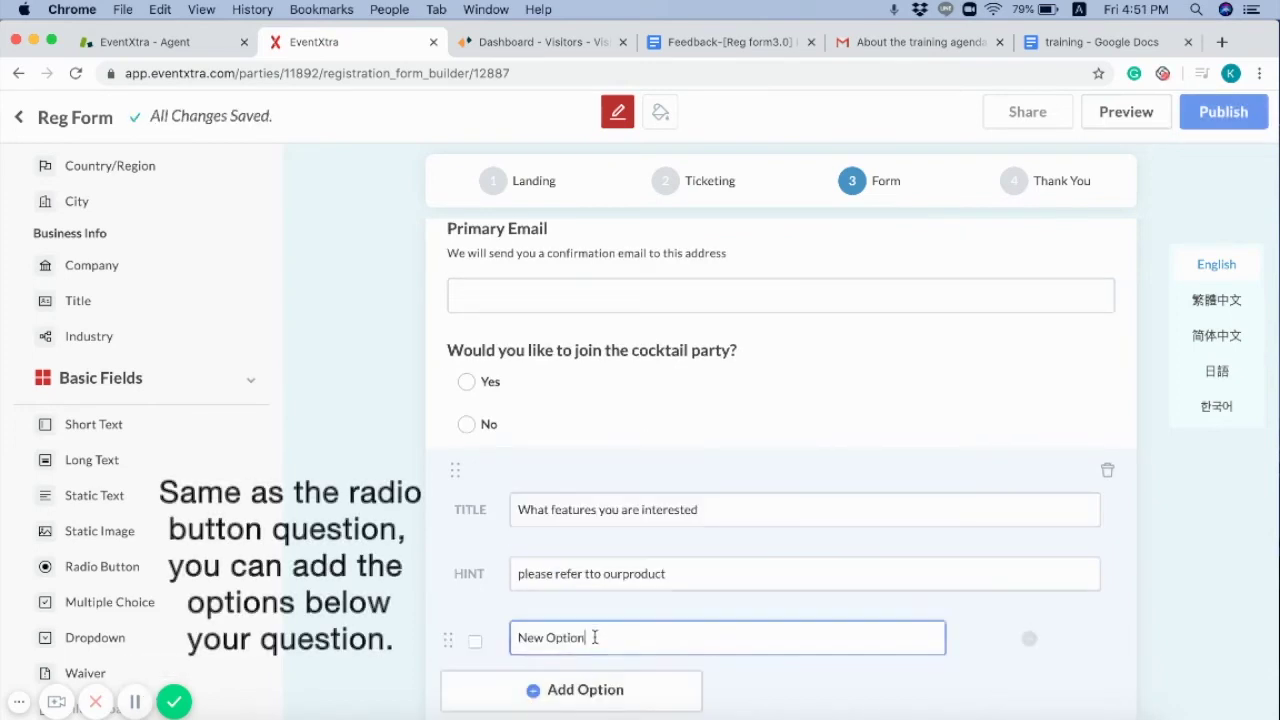
drag(594, 637, 511, 620)
text(Check in App)
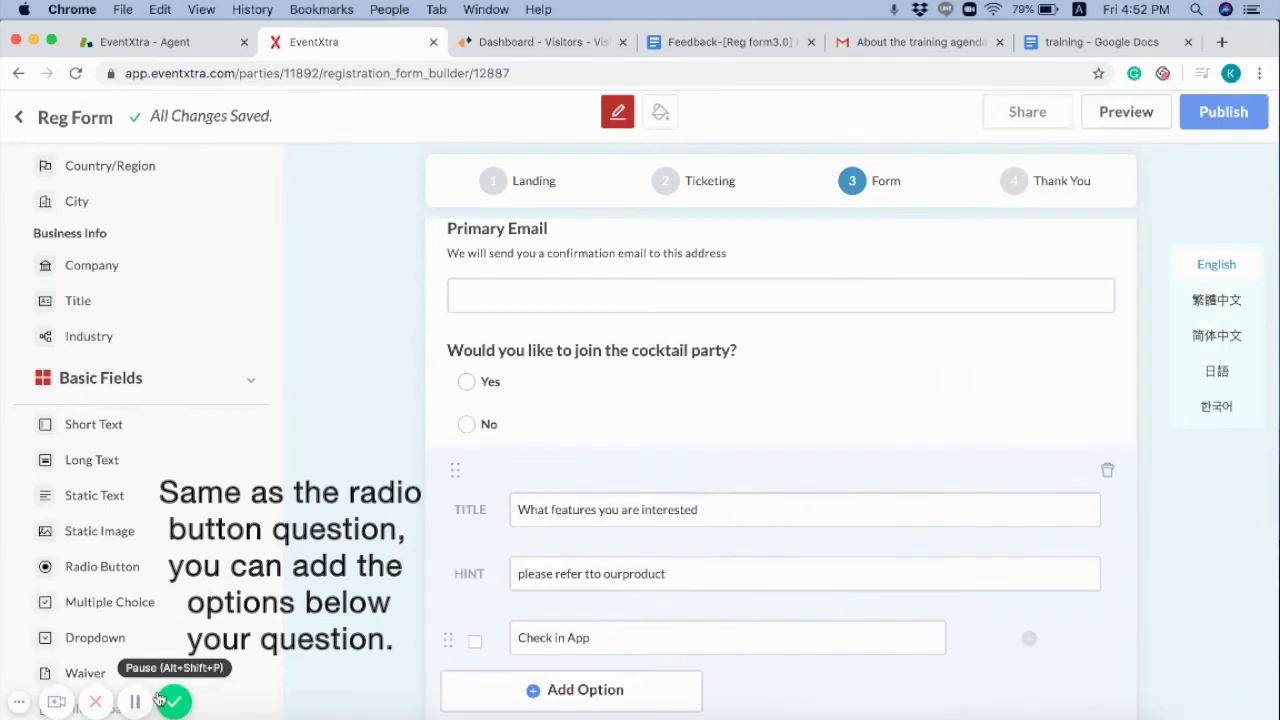
click(588, 689)
scroll(433, 601, down, 3)
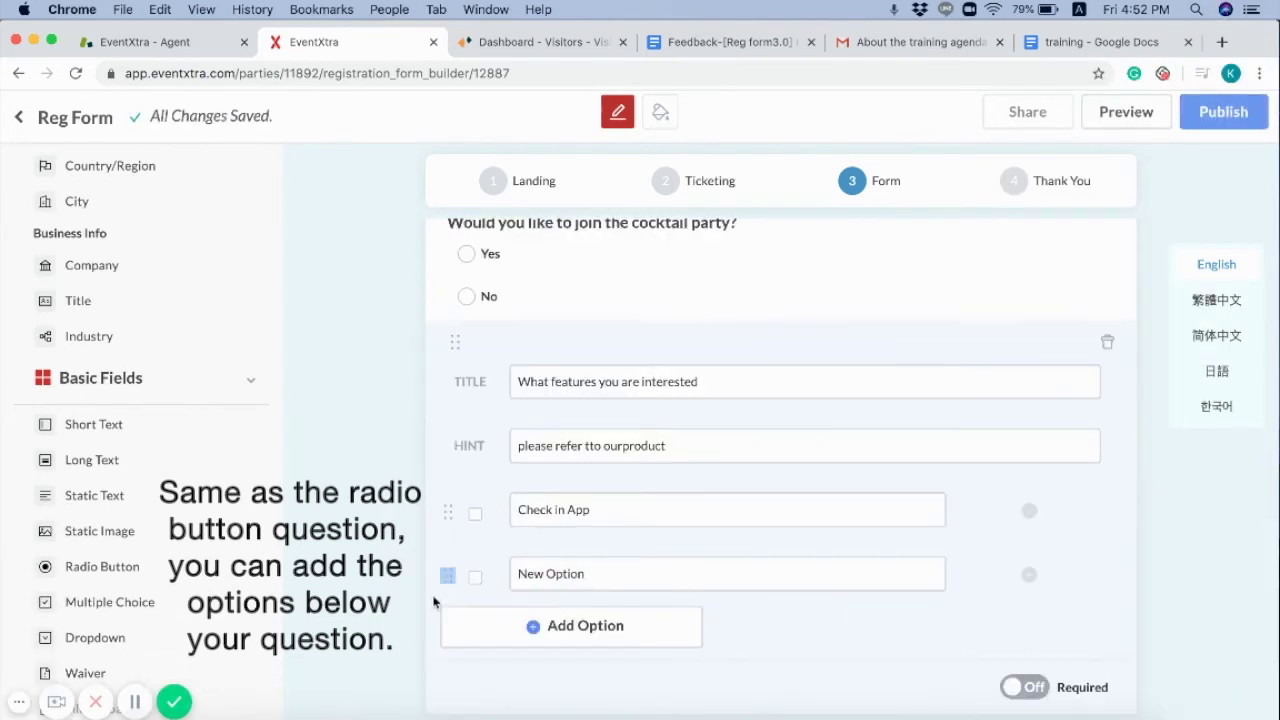
drag(618, 572, 481, 568)
text(Even)
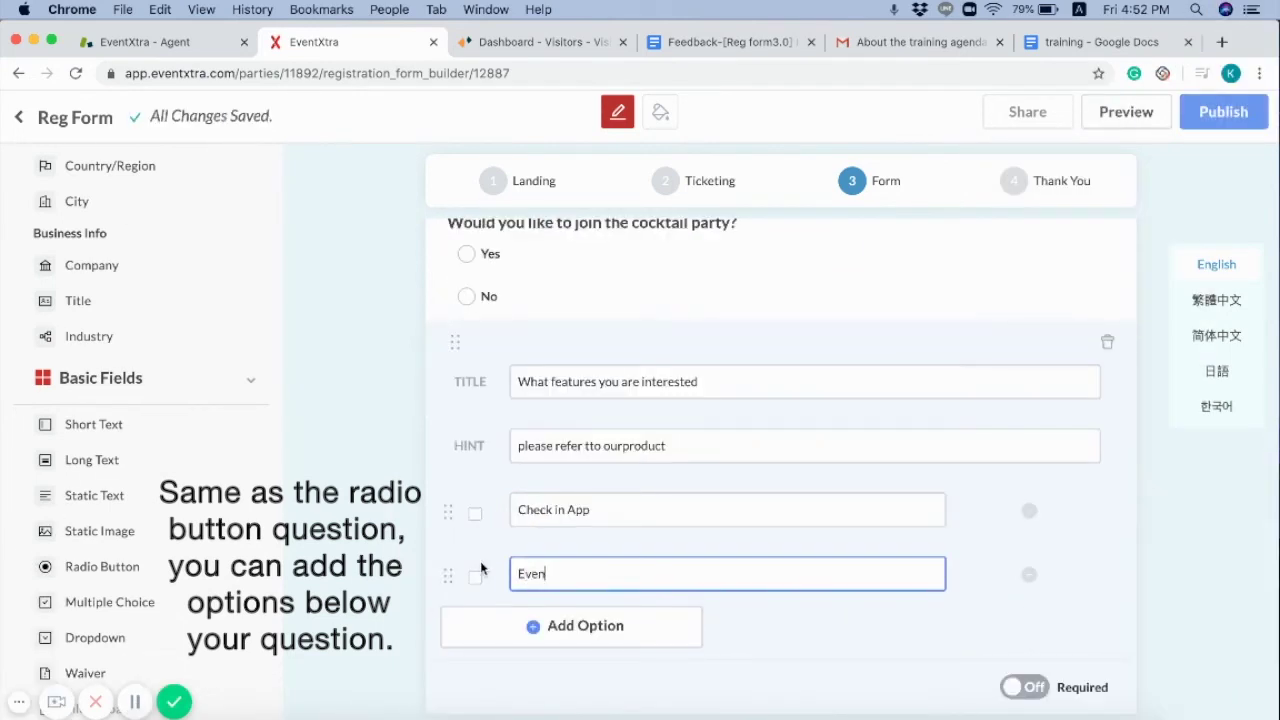
text(t App)
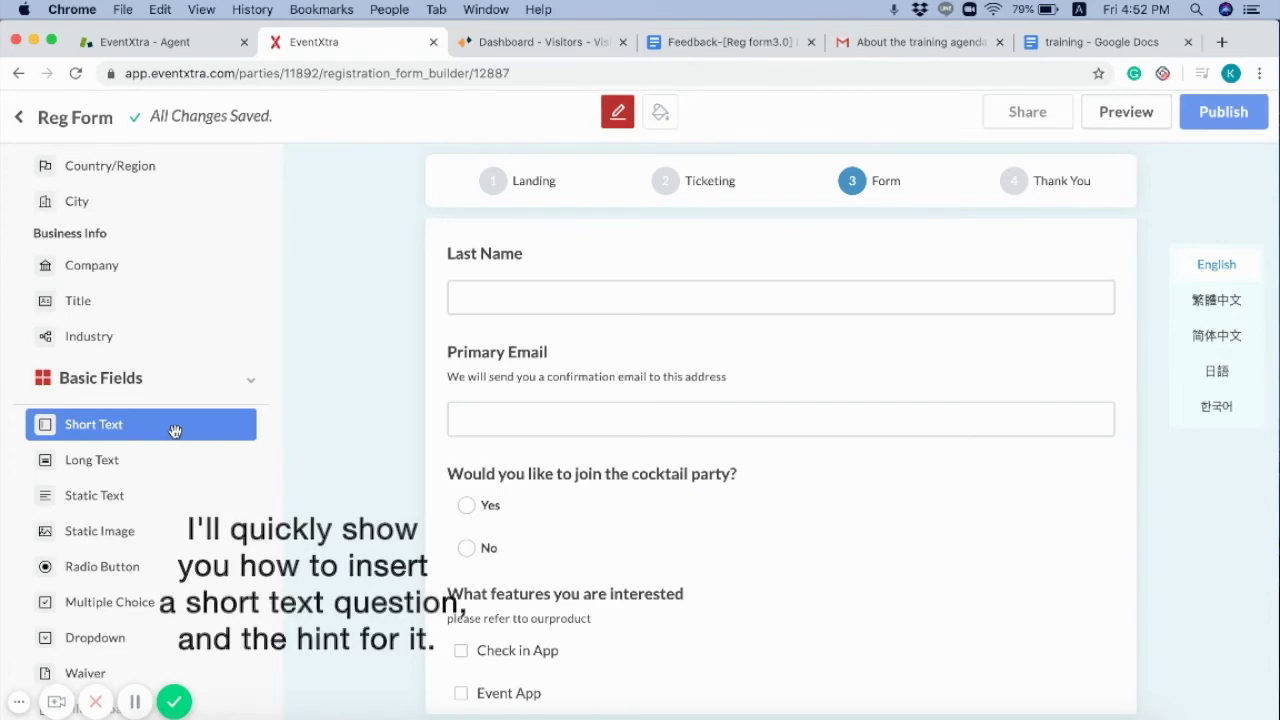
Add a short text question, 'How do you know EventXtra?', at the bottom of the form and open it for editing
mouse_move(175, 431)
mouse_down()
mouse_move(394, 565)
mouse_move(578, 712)
mouse_up()
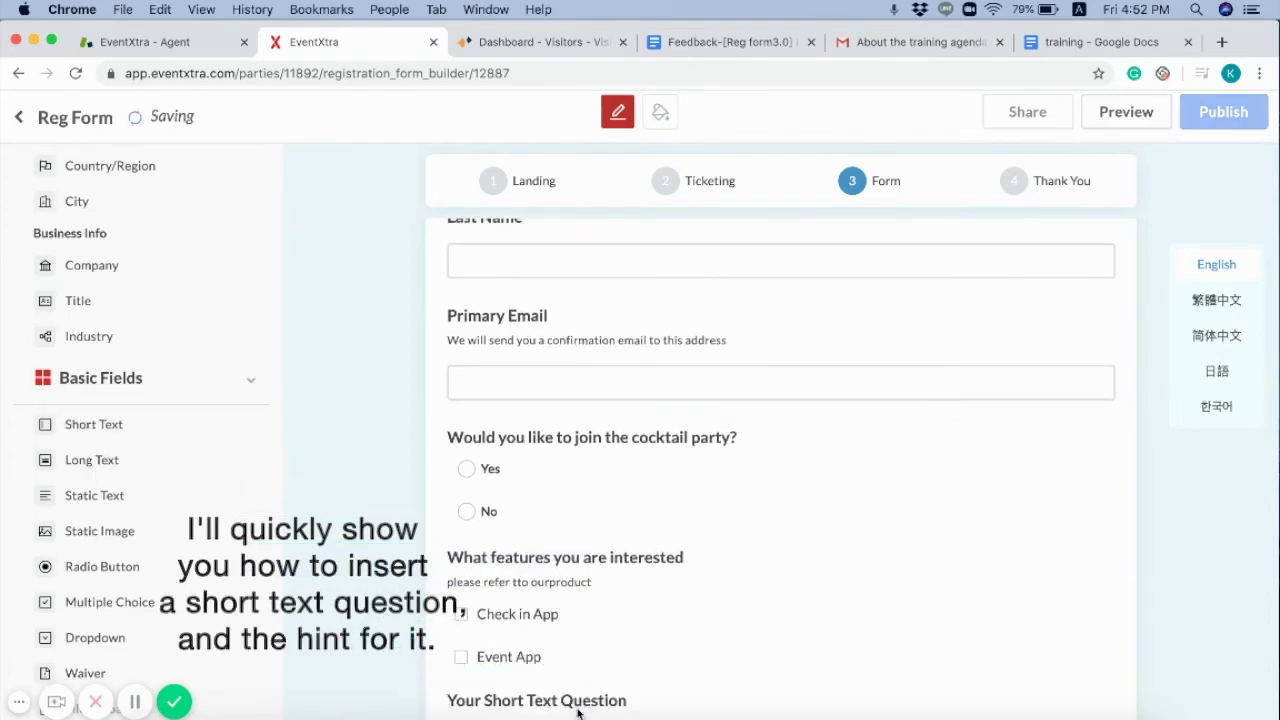
scroll(611, 645, down, 2)
click(614, 642)
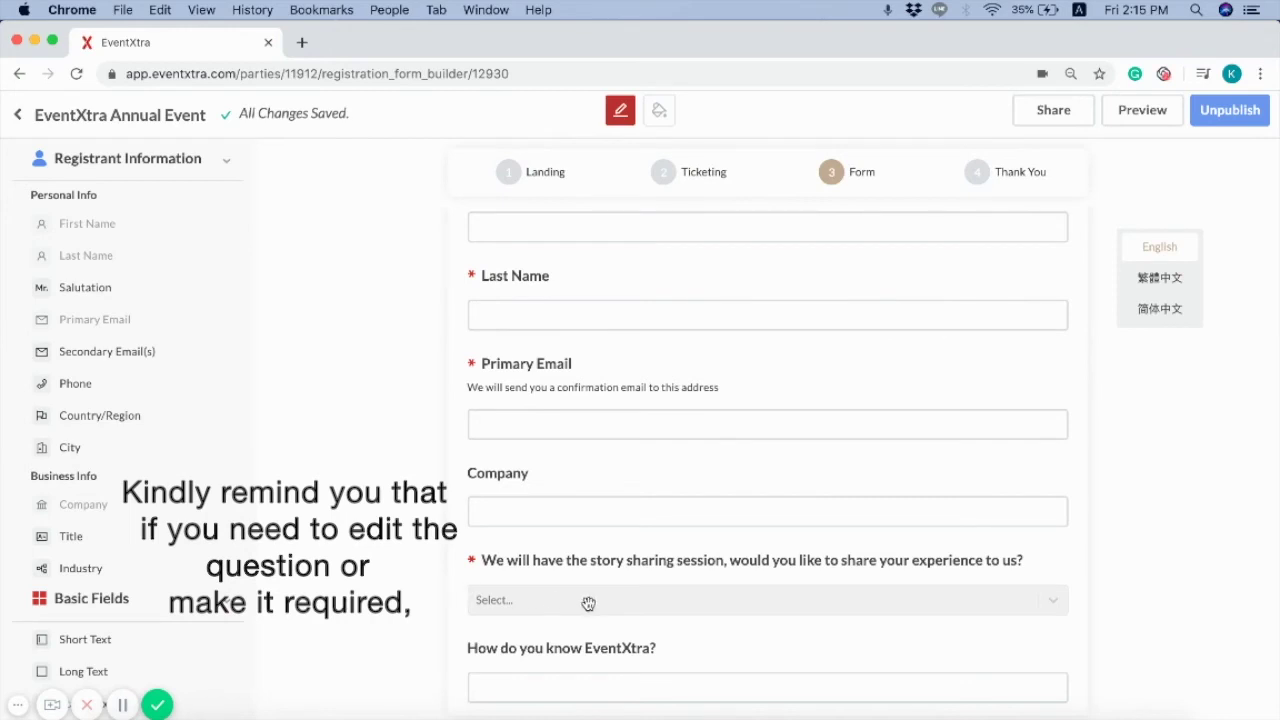
Give 'How do you know EventXtra?' the placeholder 'Facebook, Twitter, Exhibition, Media' and make it required
click(622, 660)
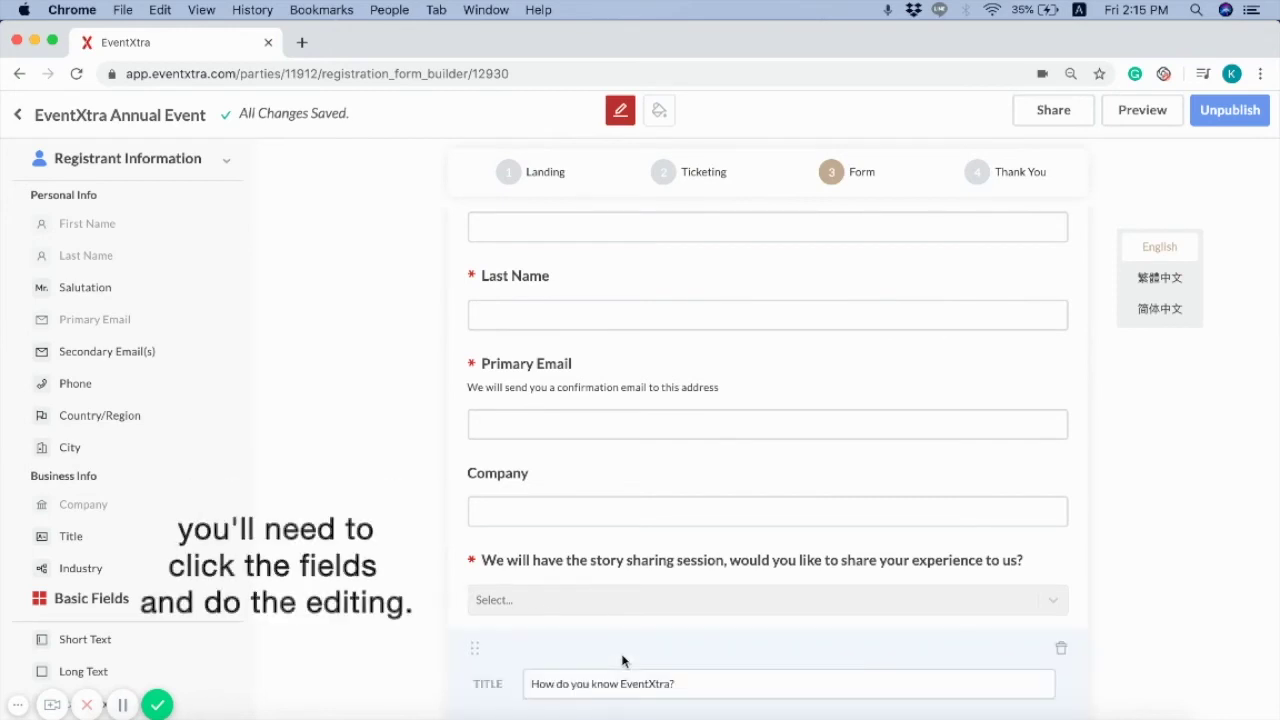
scroll(622, 660, down, 4)
click(636, 632)
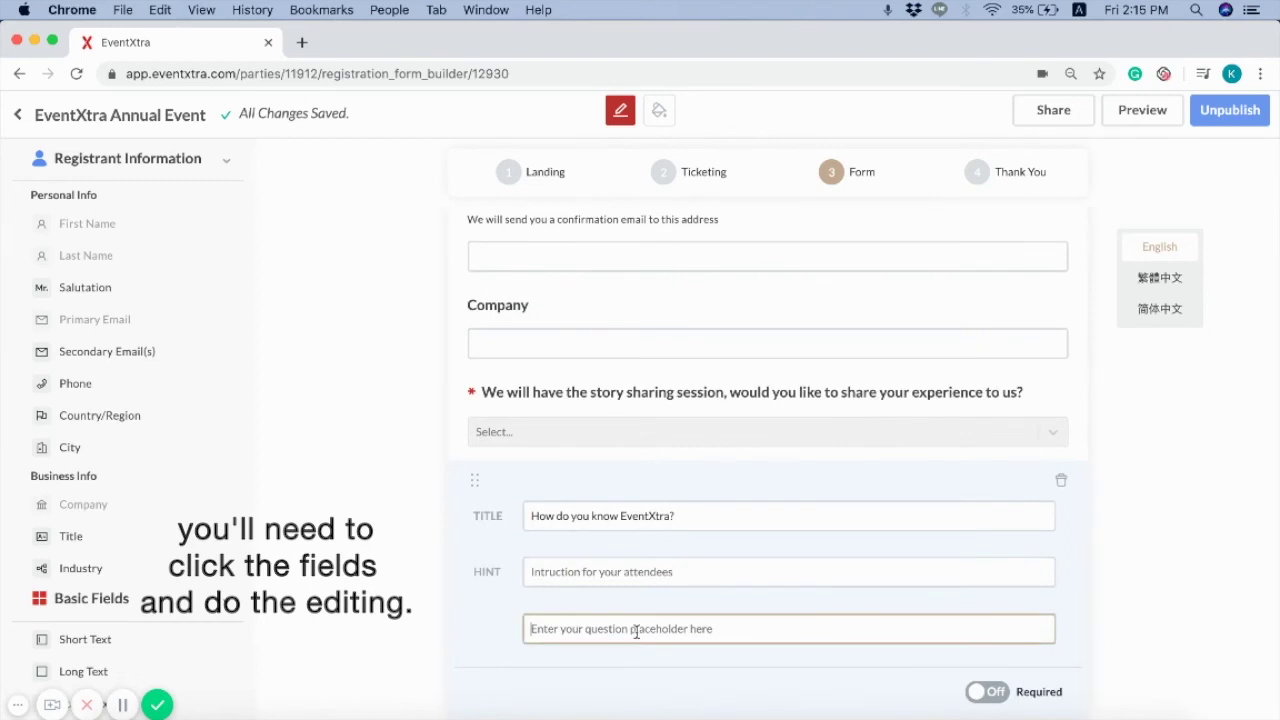
text(eg. Facebook, Twitter, Exhibition, Media etc.)
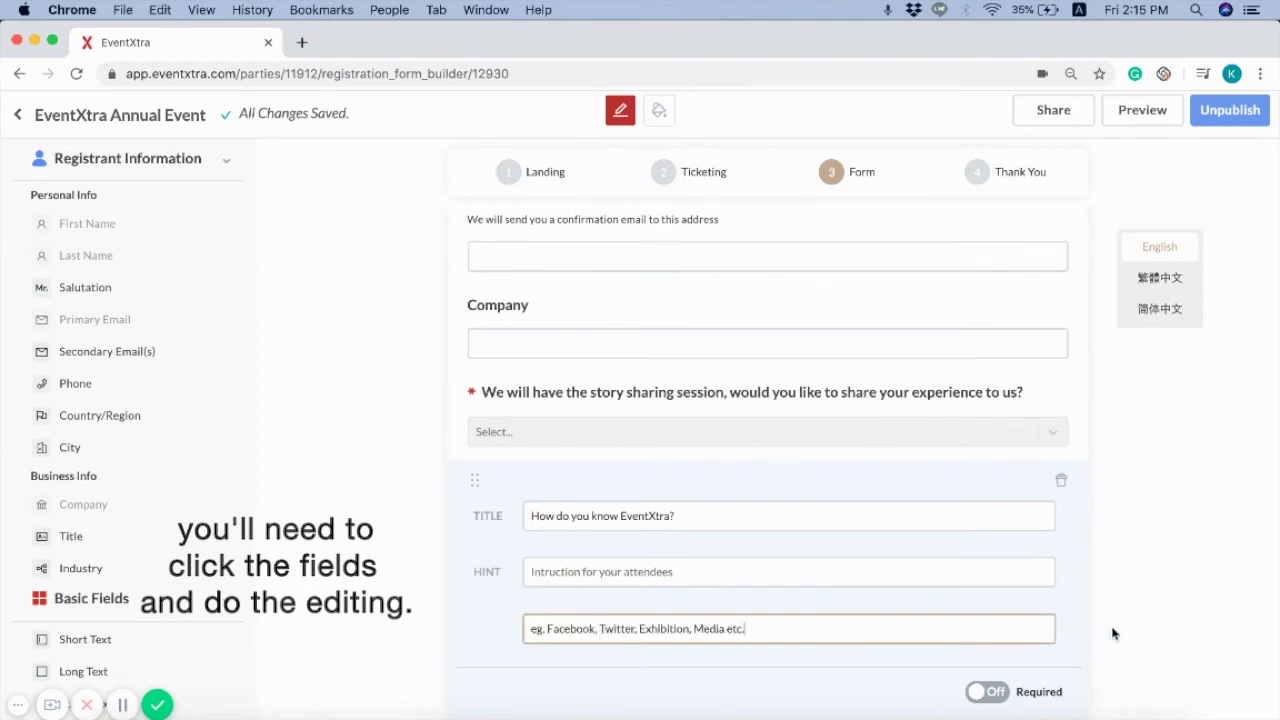
click(982, 697)
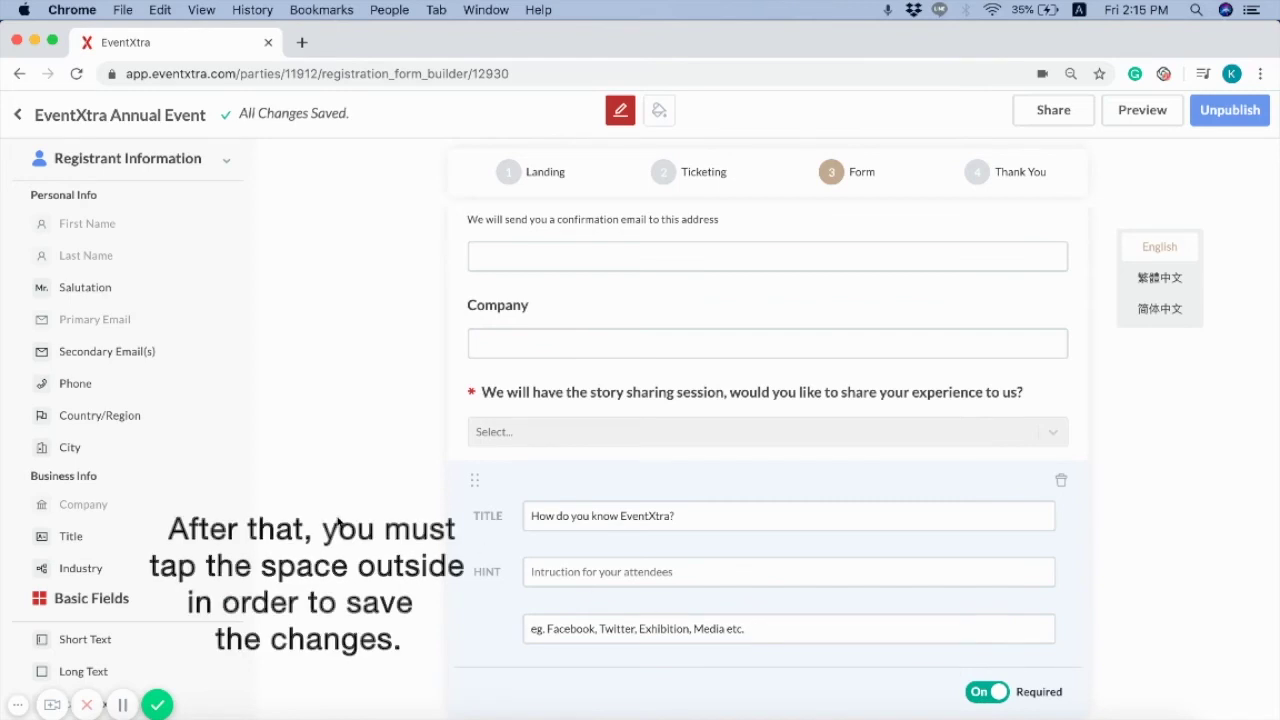
click(338, 522)
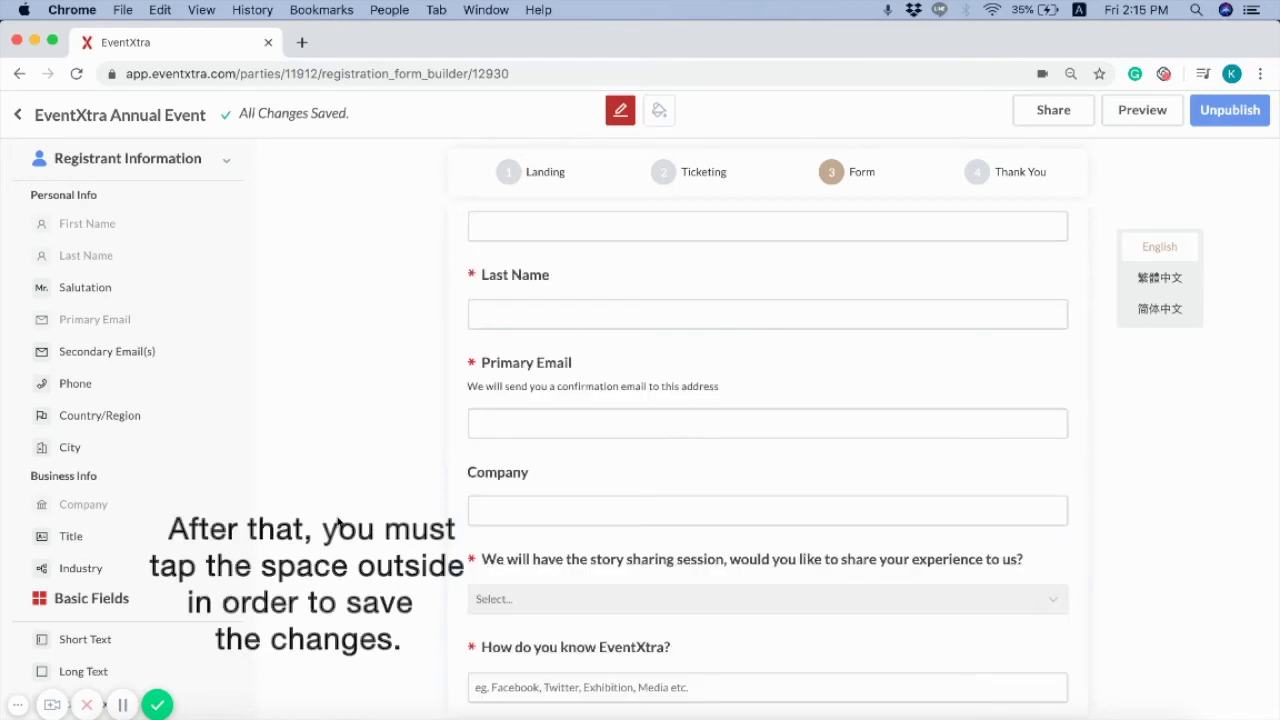
click(694, 652)
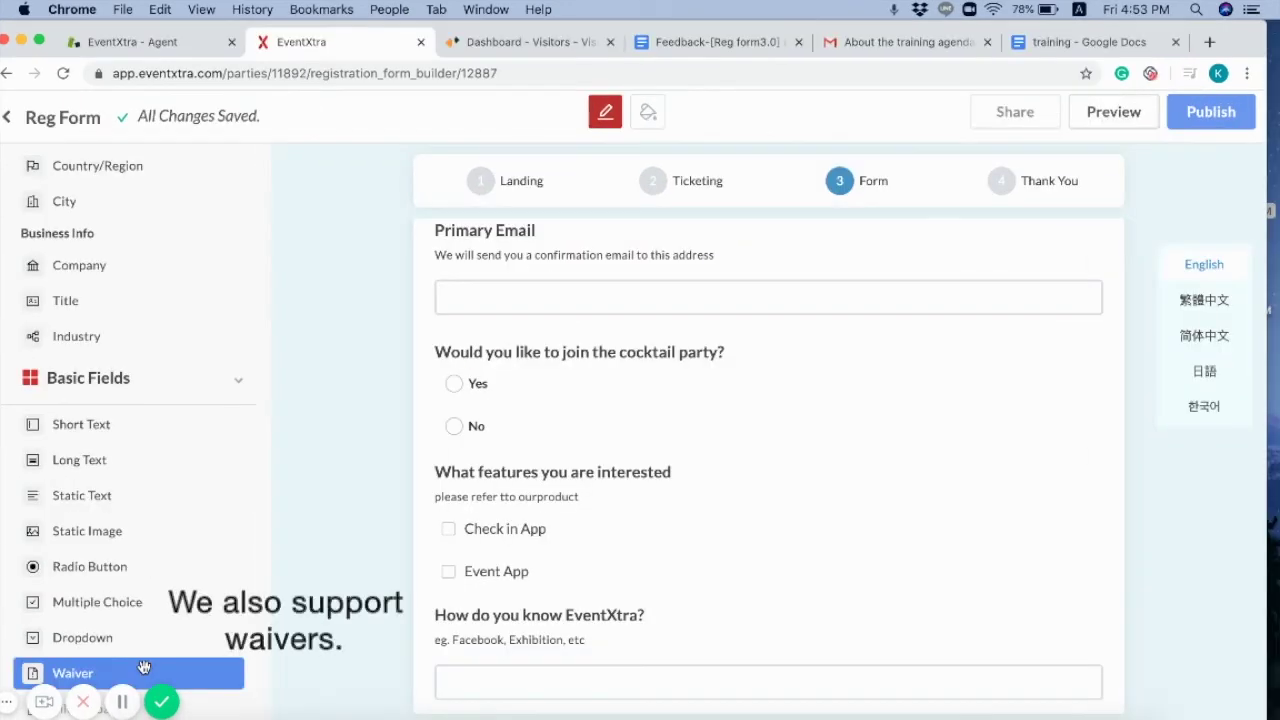
Add a waiver question at the end of the form and paste the liability release text
drag(143, 667, 533, 702)
scroll(533, 702, down, 2)
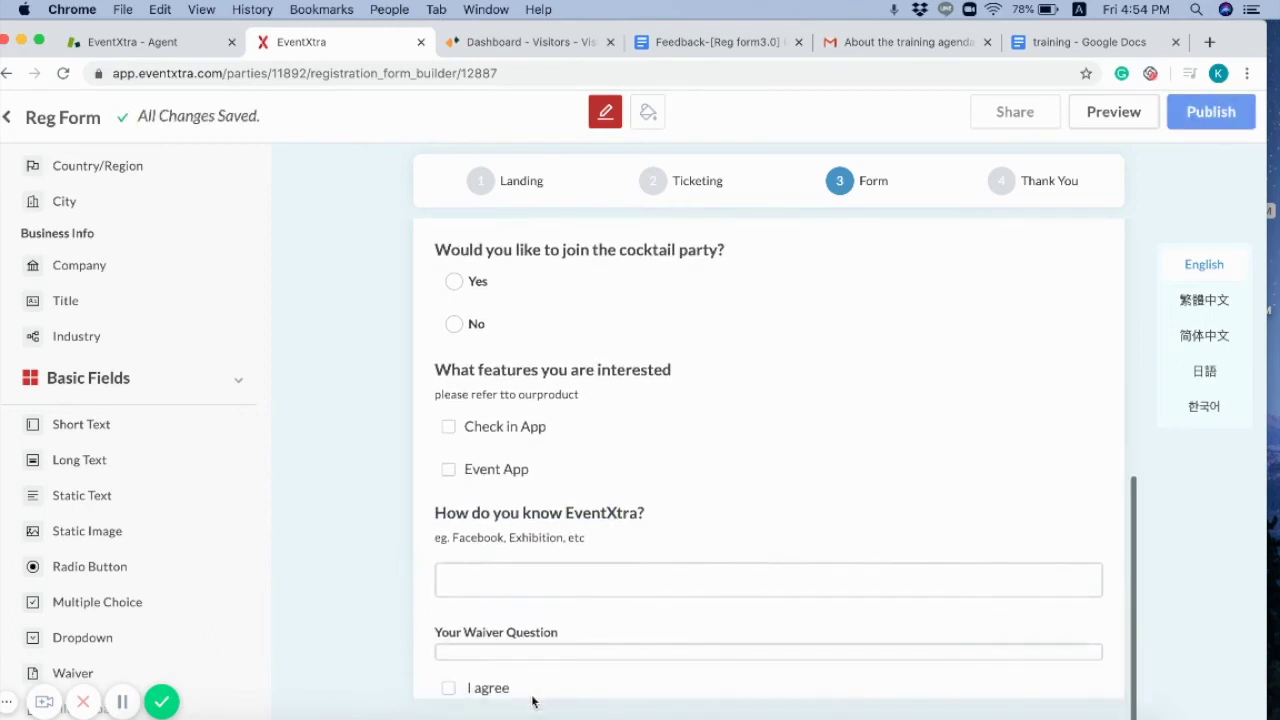
click(528, 640)
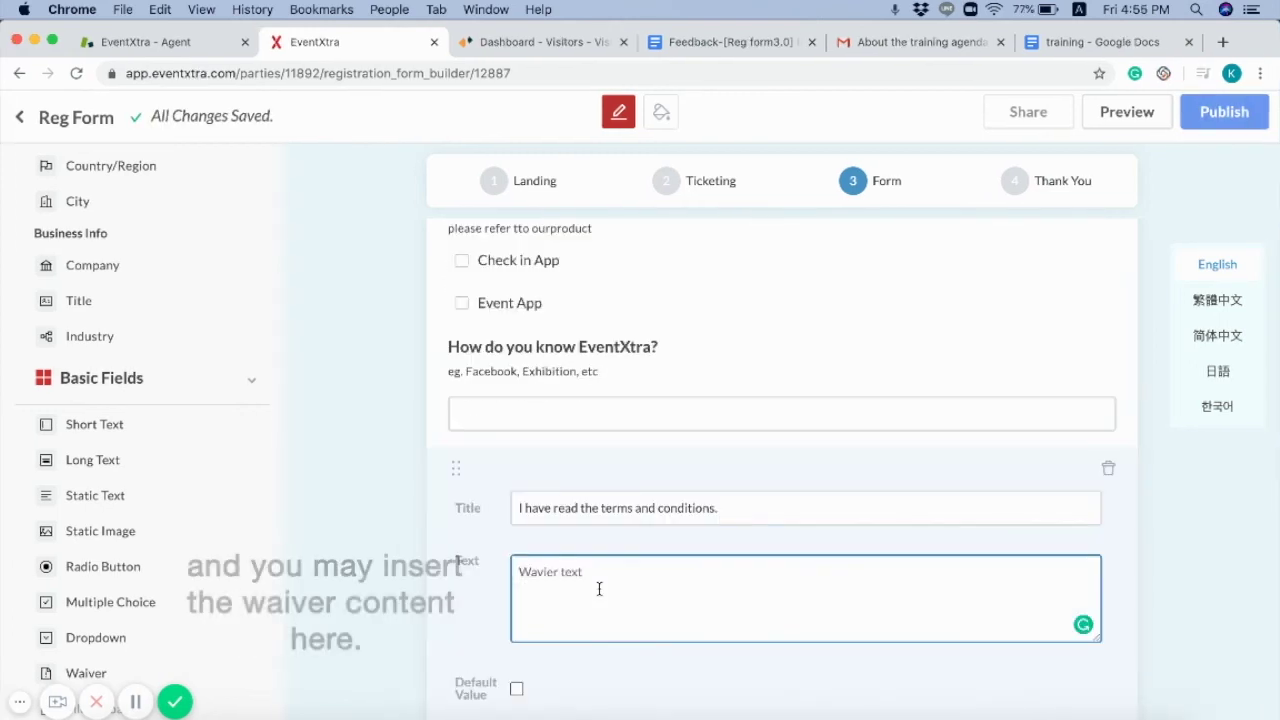
key(super+v)
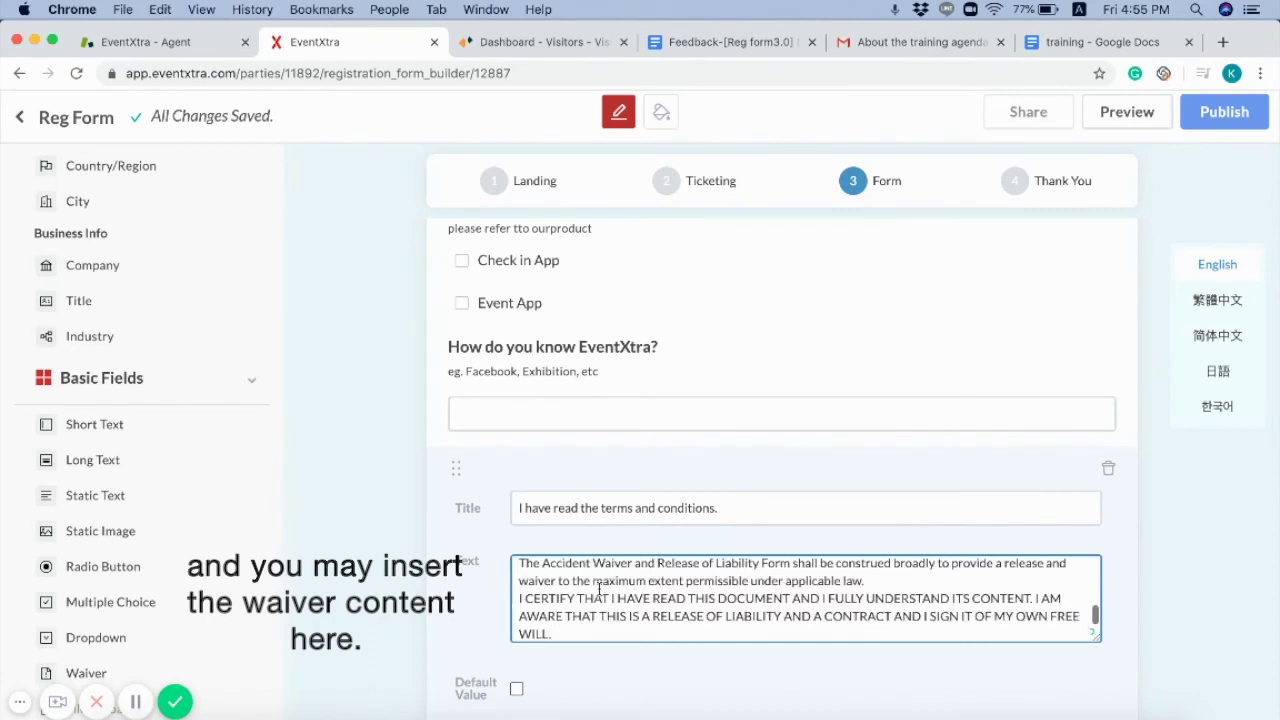
Pre-tick the waiver's I agree box and make the waiver required
scroll(599, 588, down, 1)
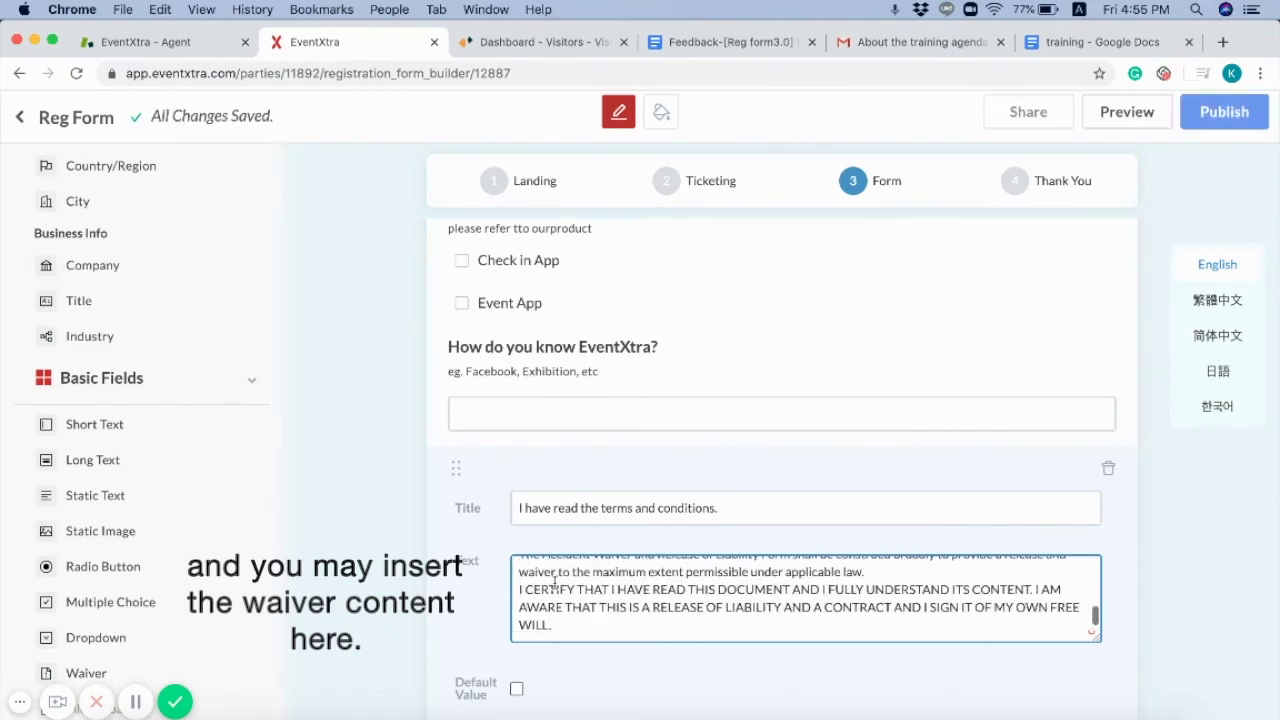
scroll(484, 665, down, 2)
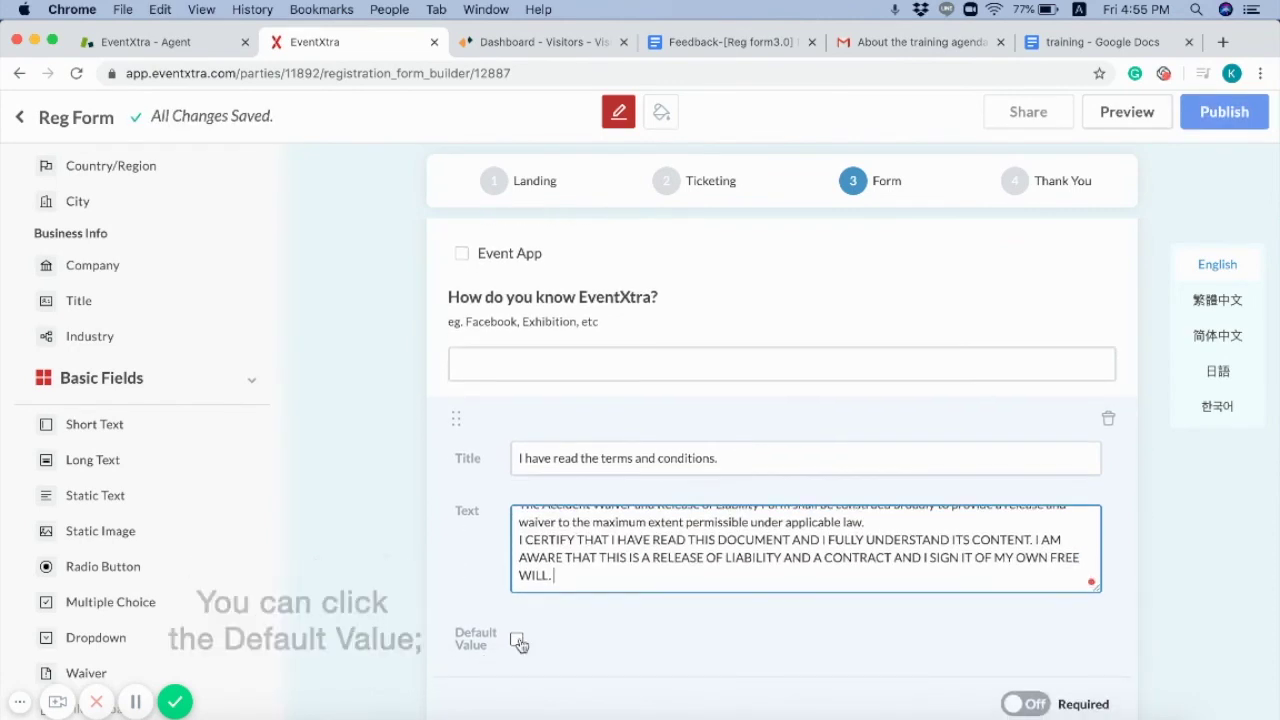
click(517, 640)
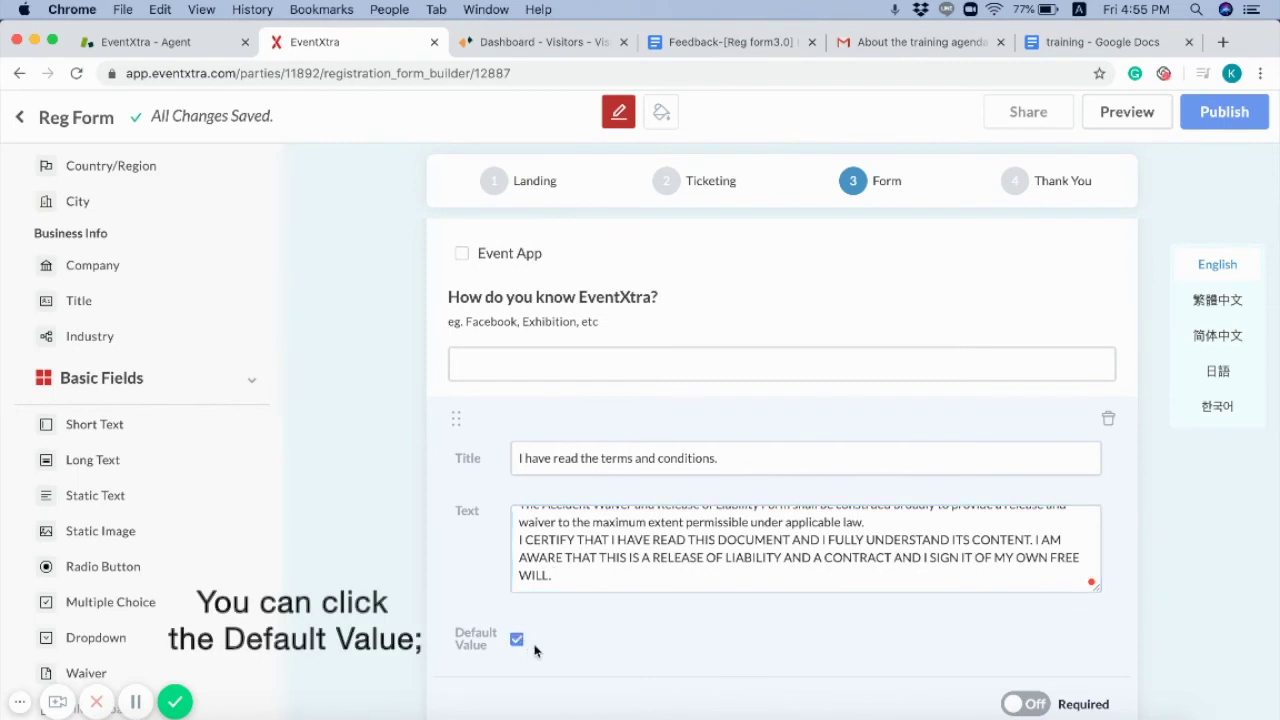
click(1018, 704)
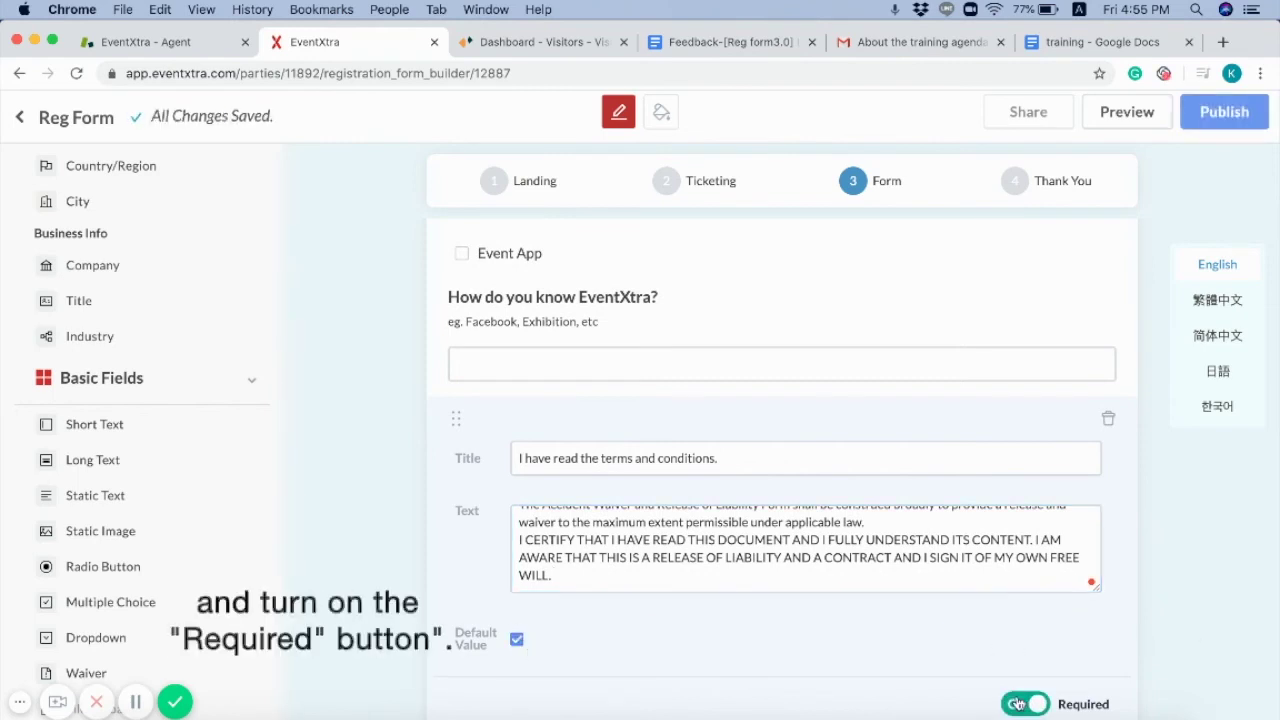
Save the waiver and move on to the form's Thank You page
click(1234, 557)
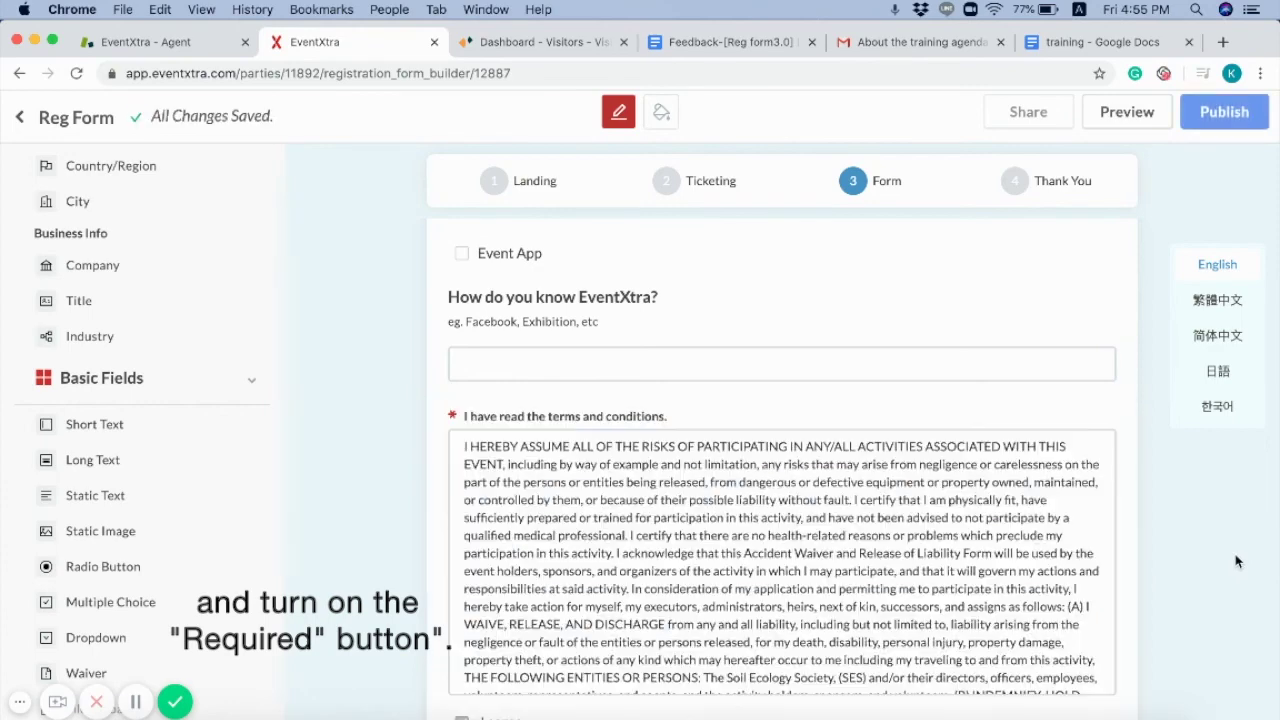
scroll(1023, 322, up, 15)
scroll(1023, 322, down, 10)
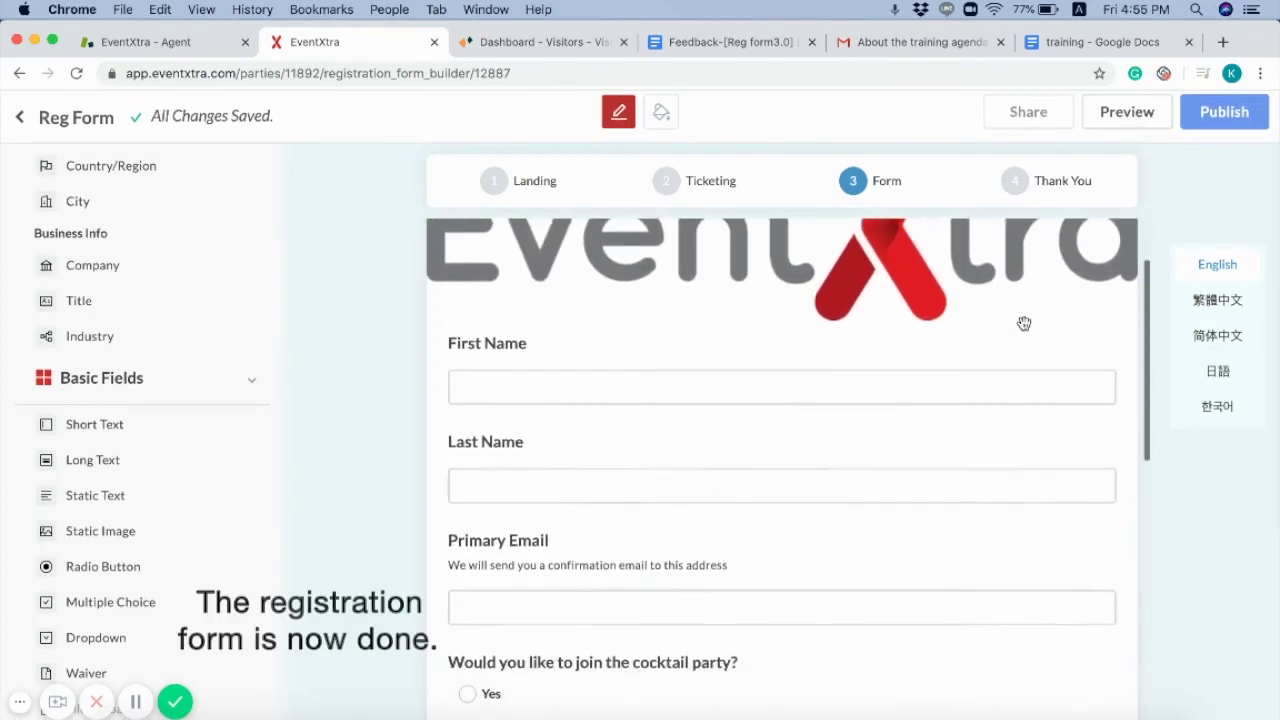
scroll(1024, 325, down, 4)
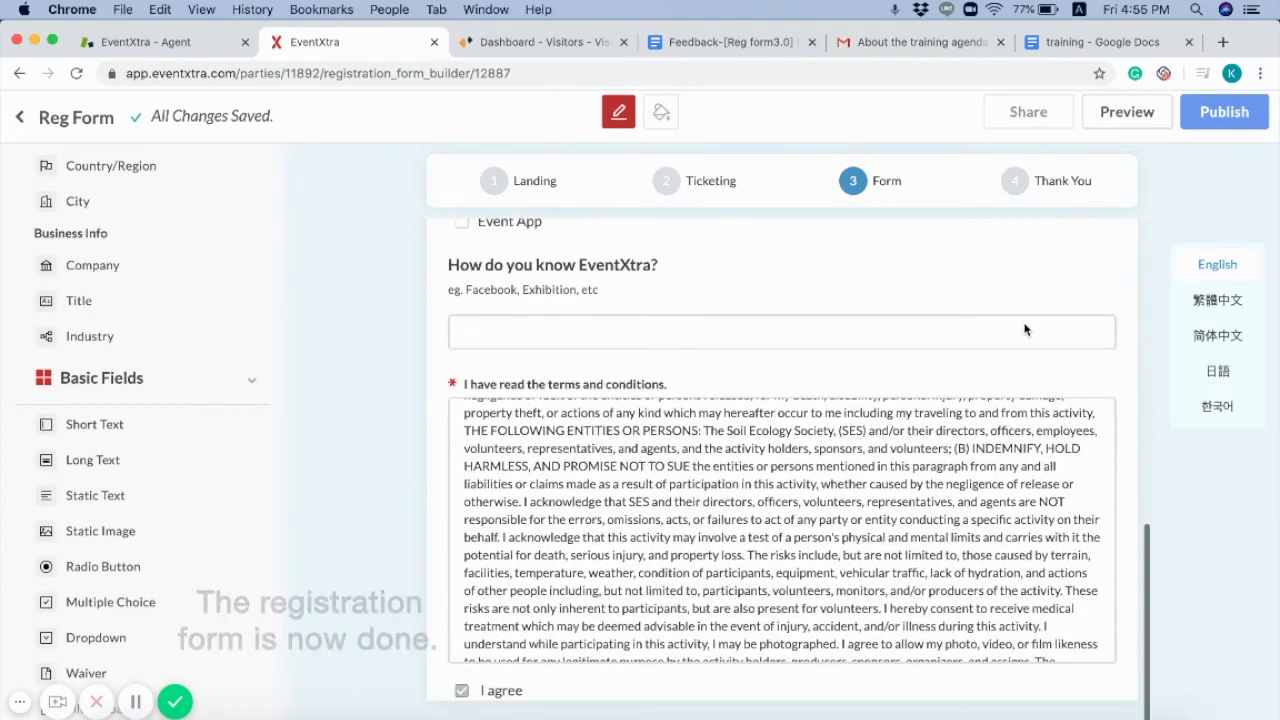
click(1040, 190)
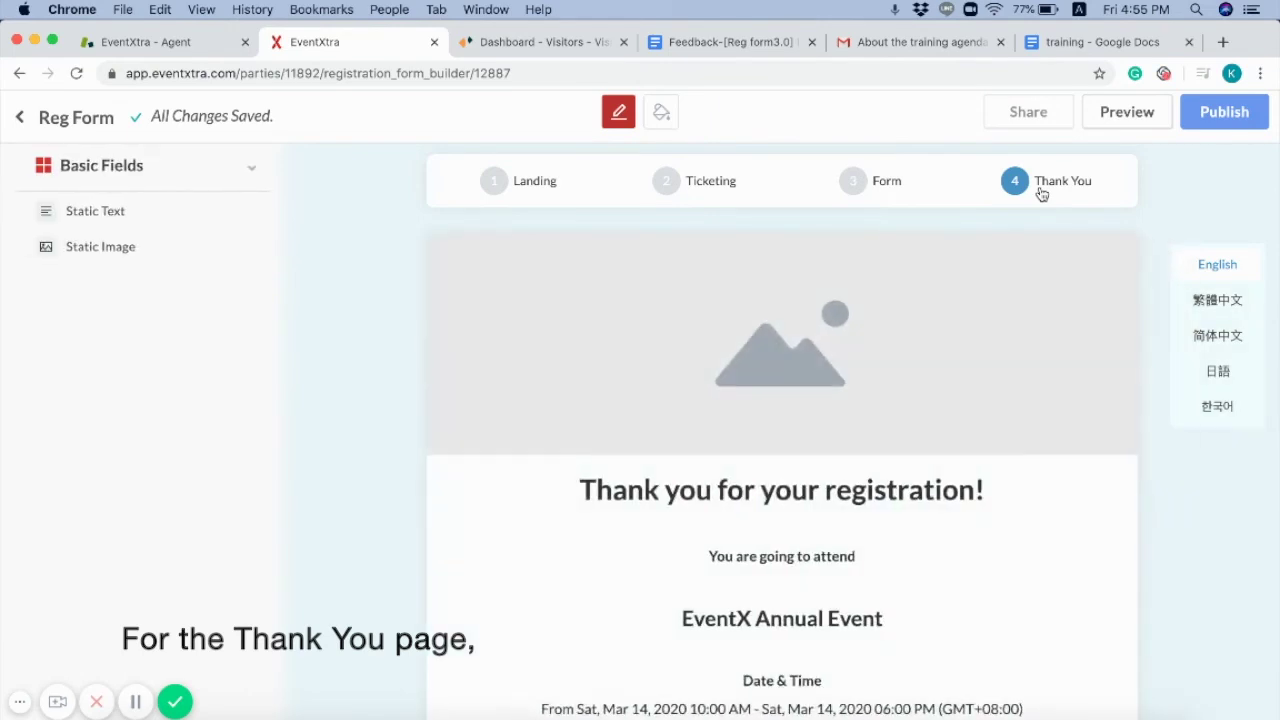
Upload the EventXtra logo PNG as the Thank You banner, then view the Traditional Chinese version
click(623, 366)
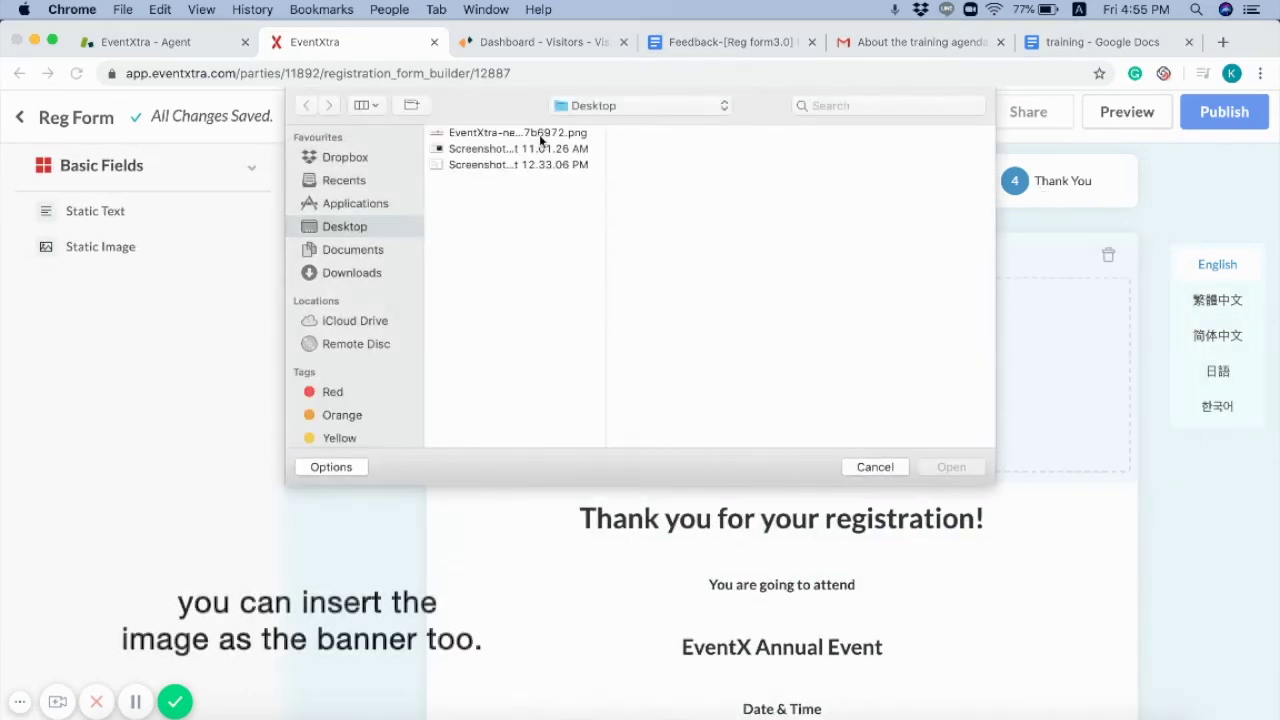
click(539, 134)
click(952, 469)
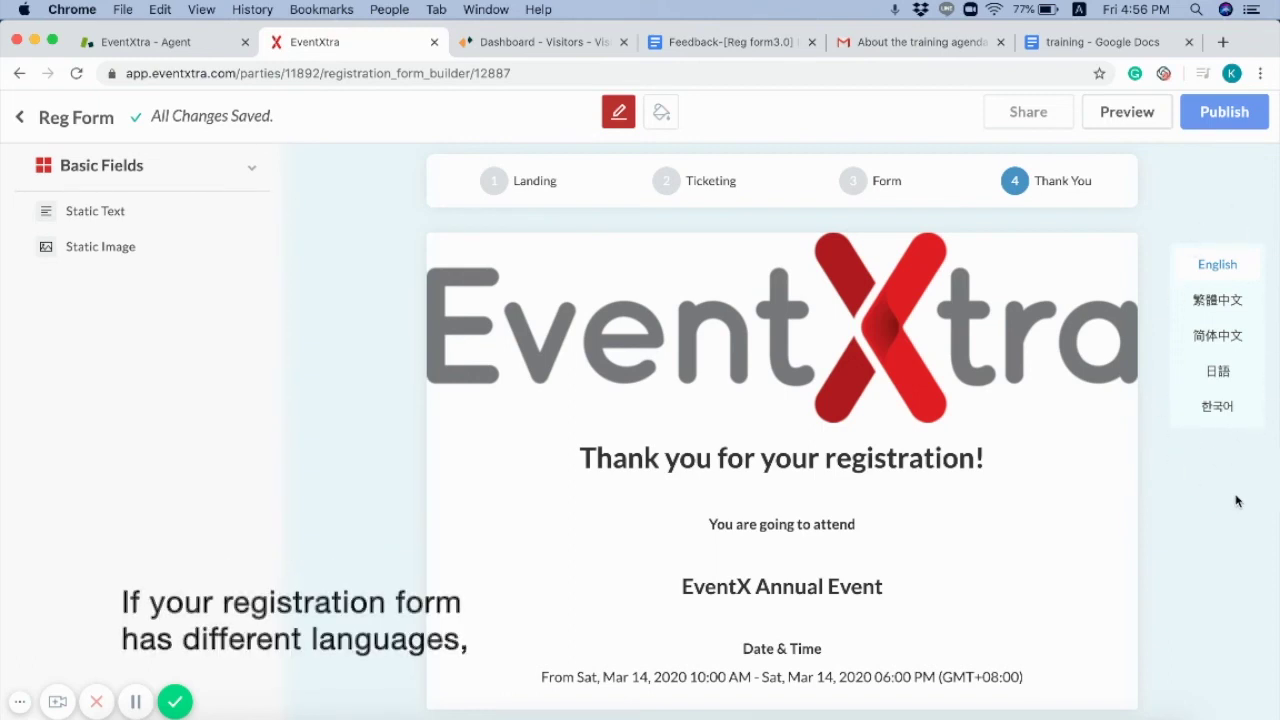
click(1217, 299)
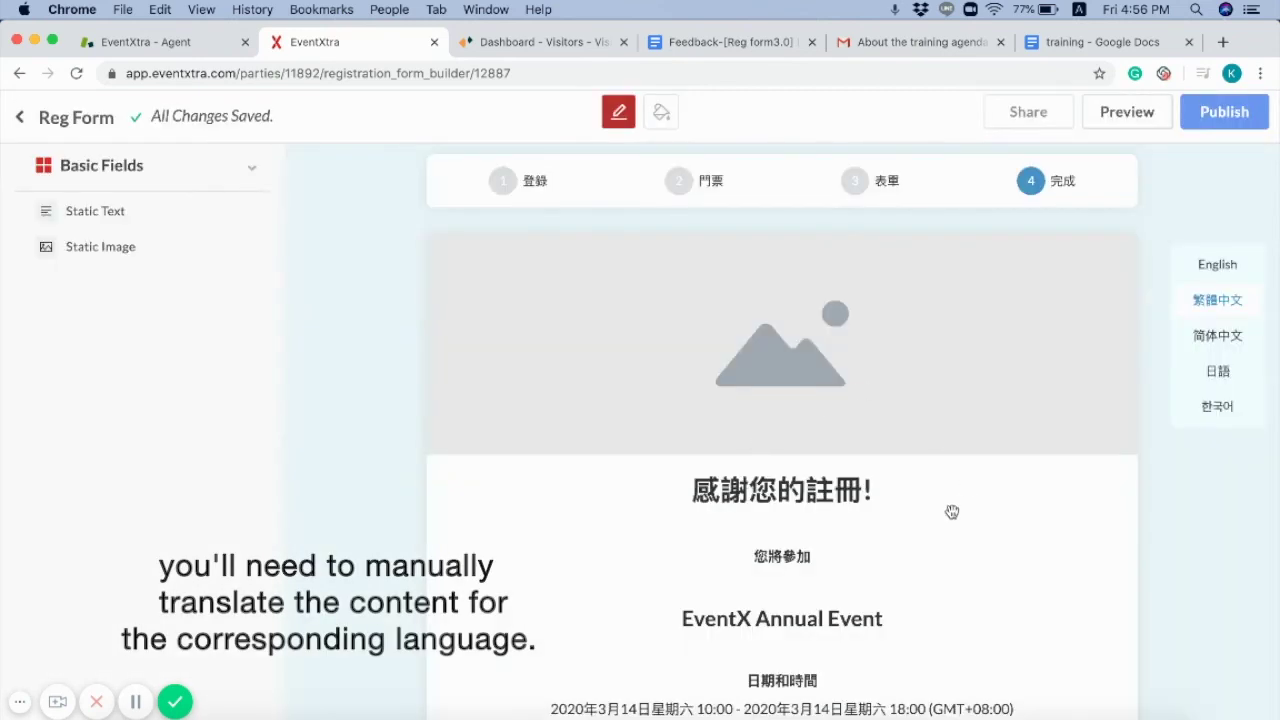
click(1219, 264)
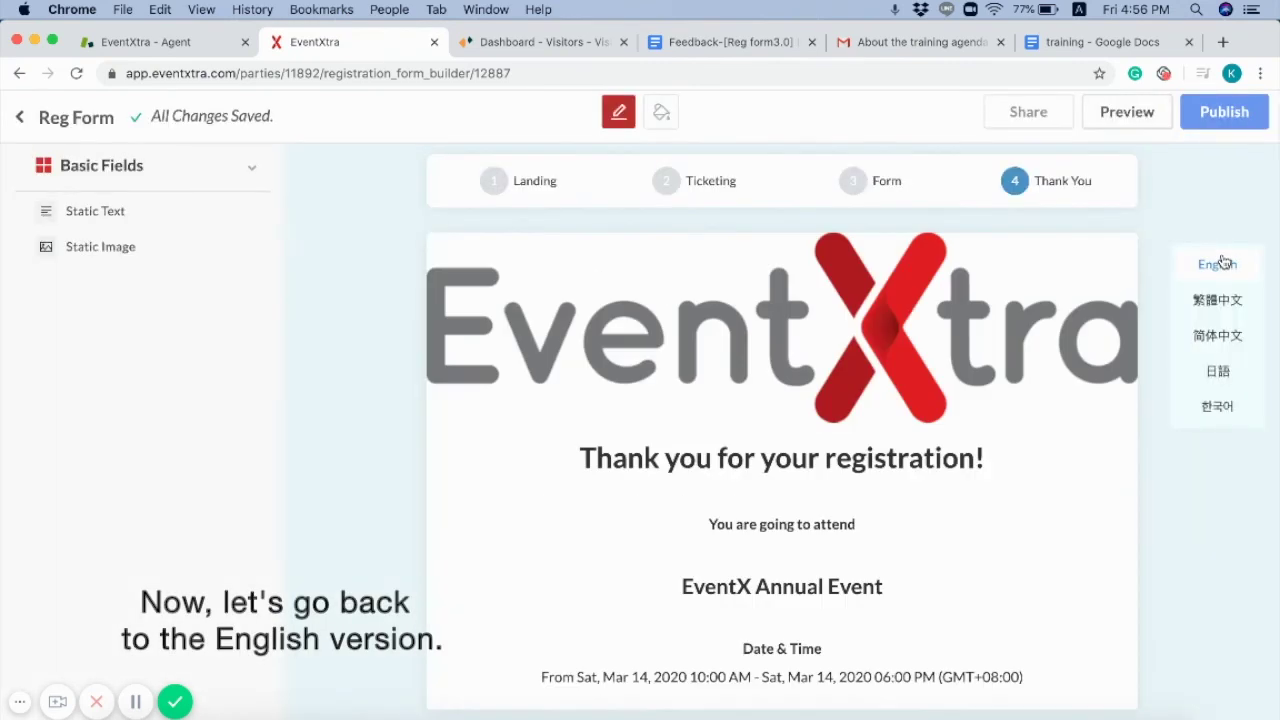
click(1127, 112)
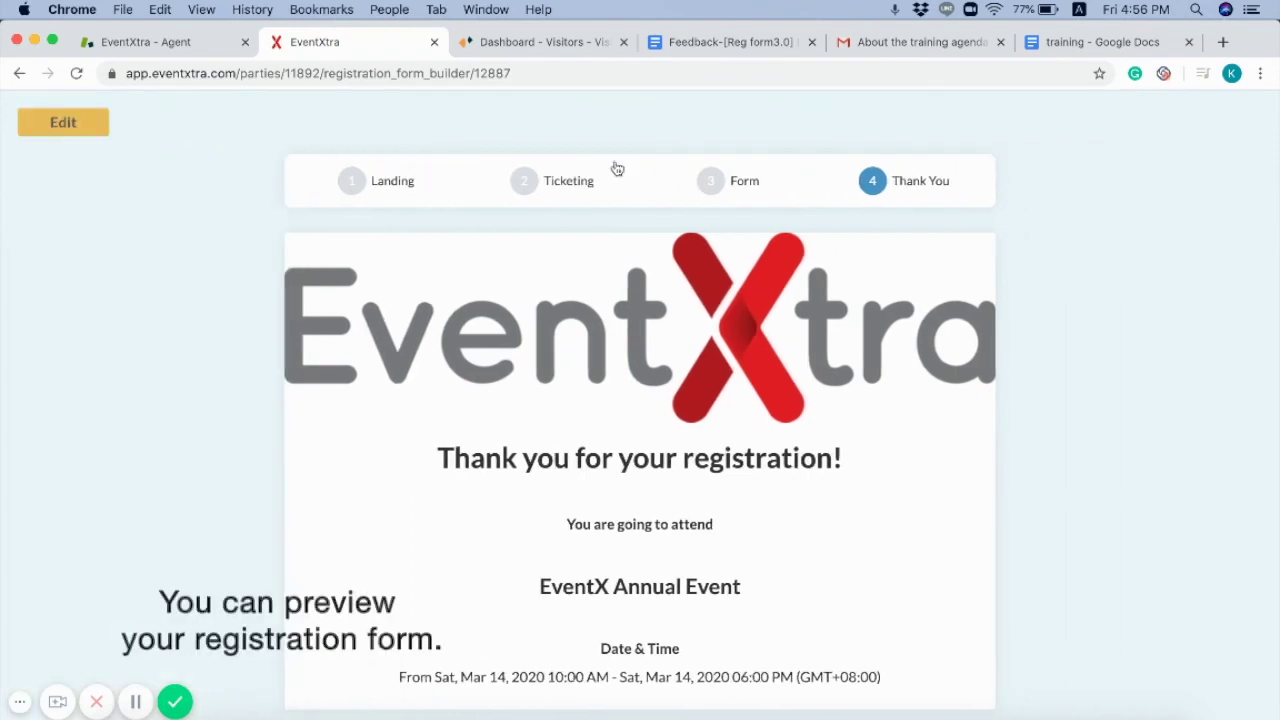
click(368, 185)
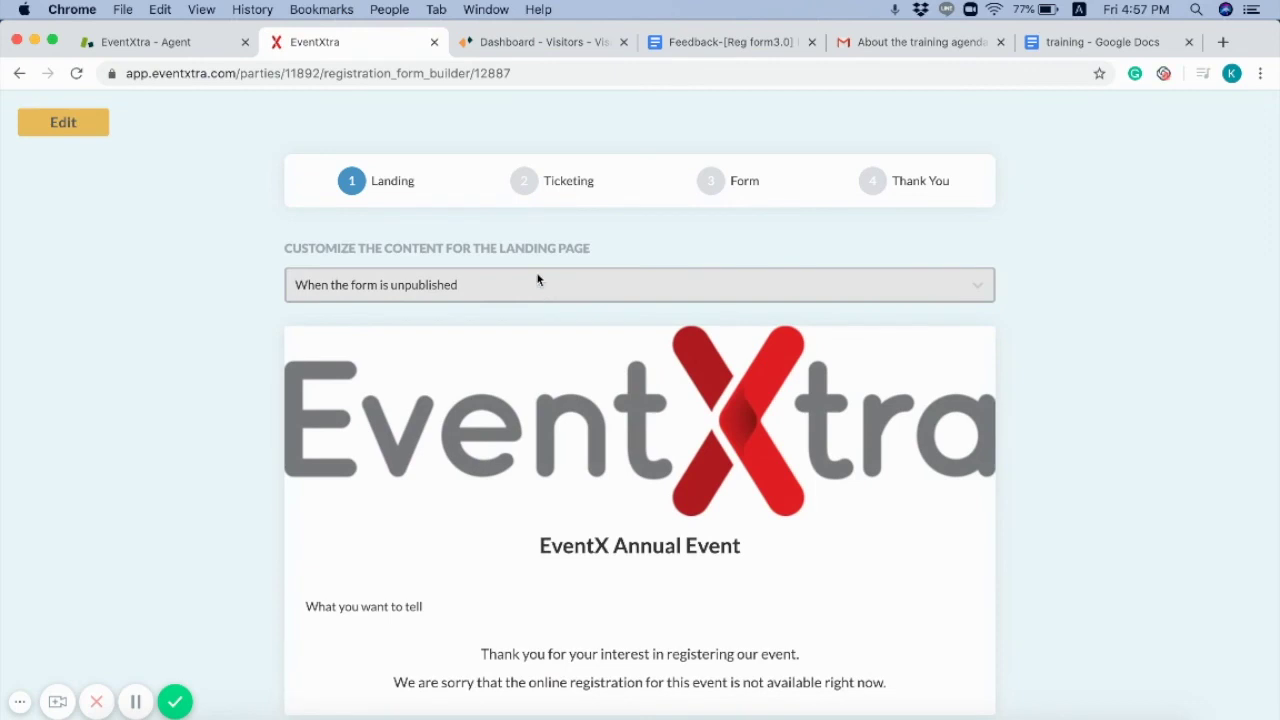
click(571, 180)
click(730, 192)
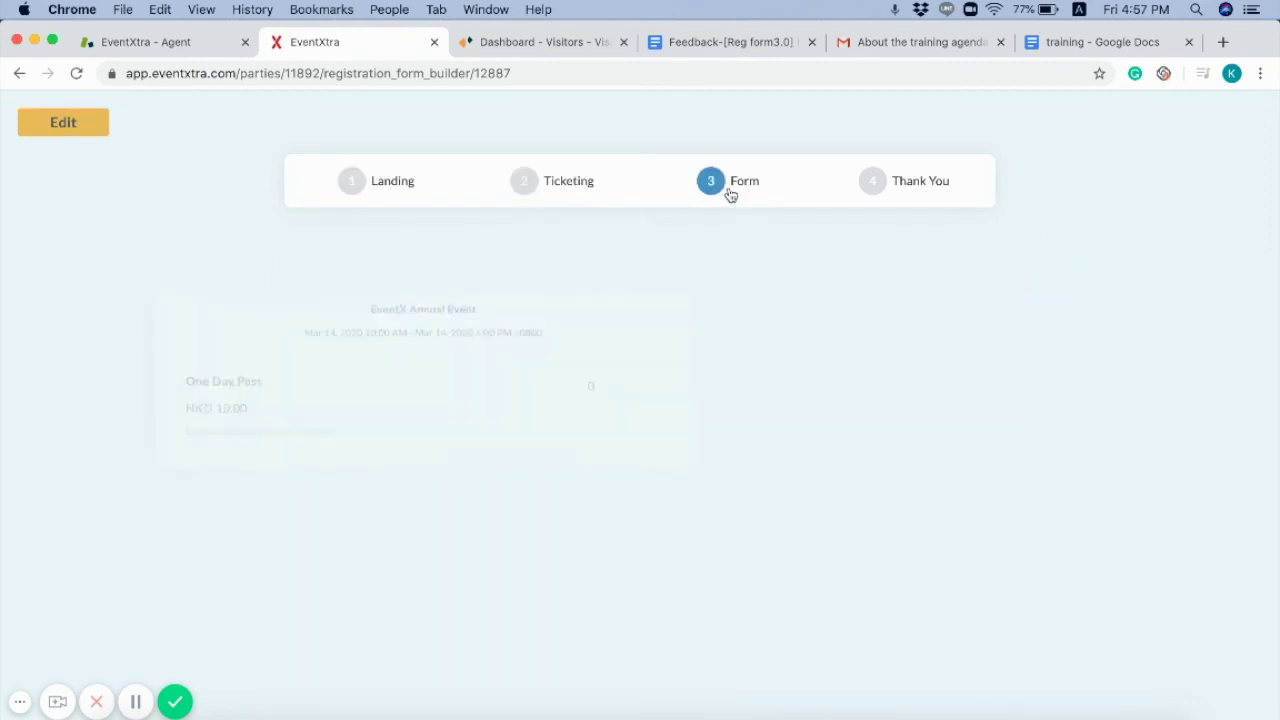
click(920, 198)
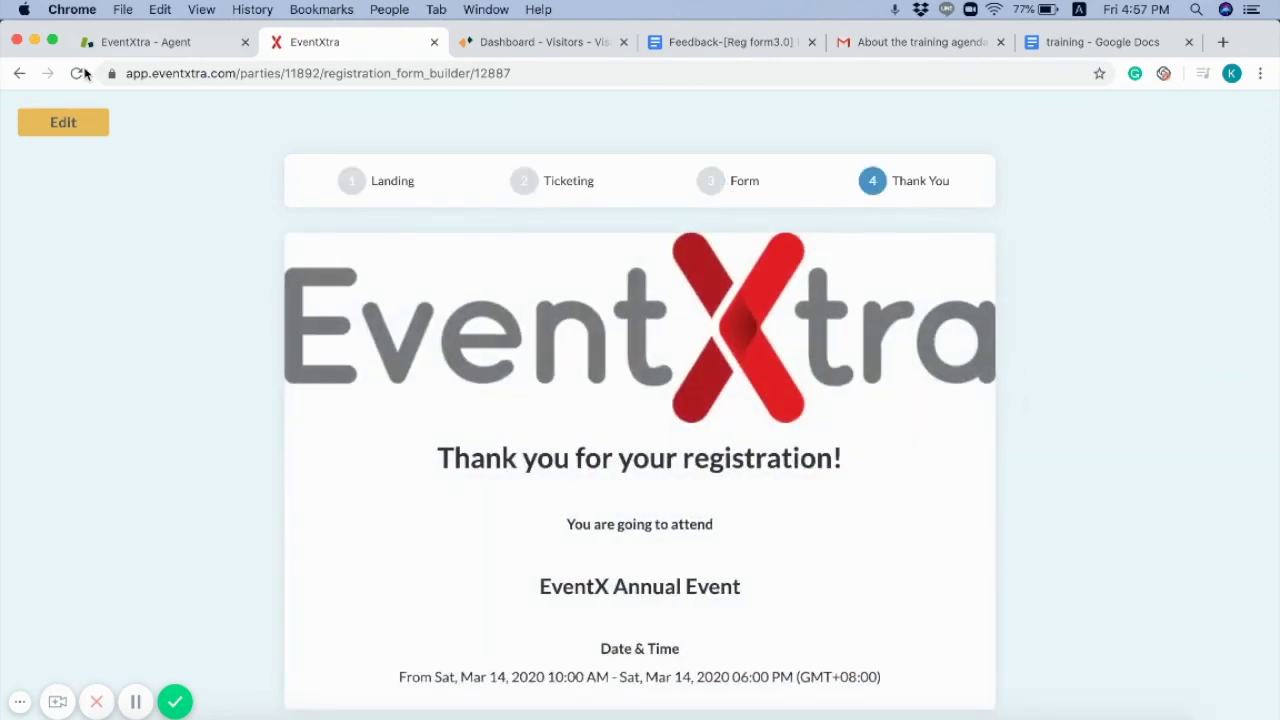
click(76, 122)
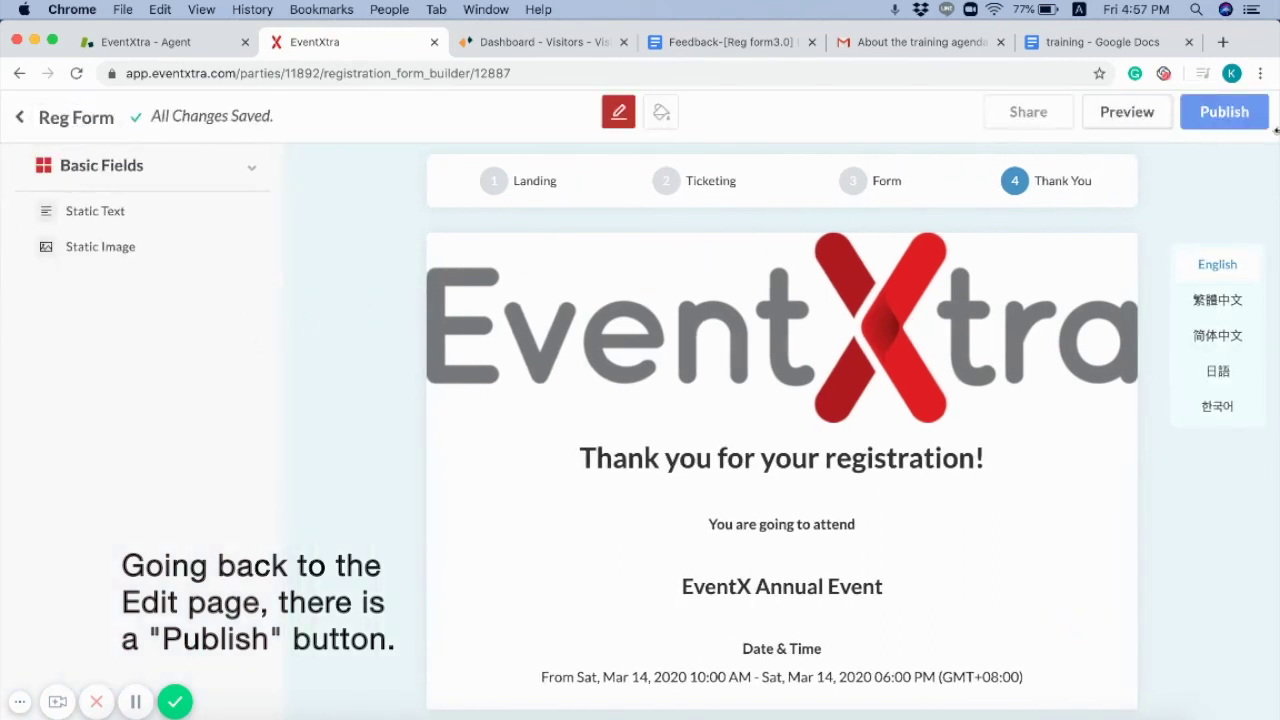
Publish the Reg Form and close the share dialog showing its link and QR code
click(1226, 114)
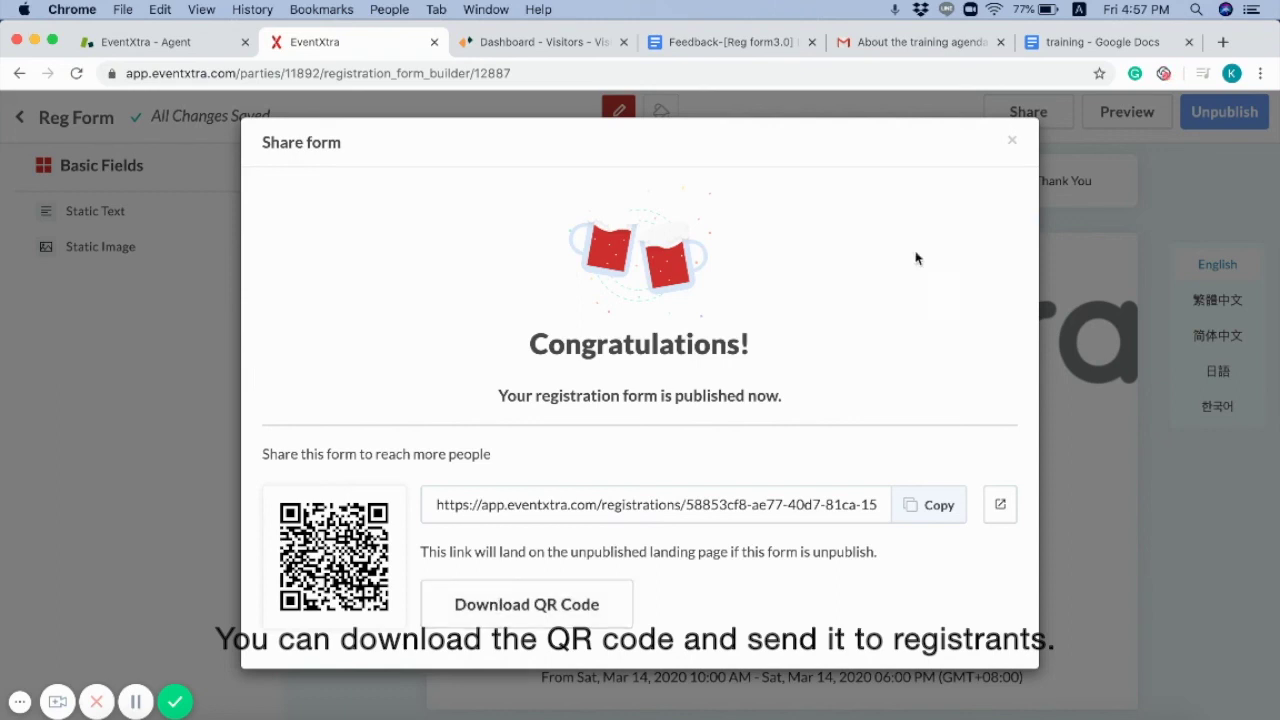
click(1011, 139)
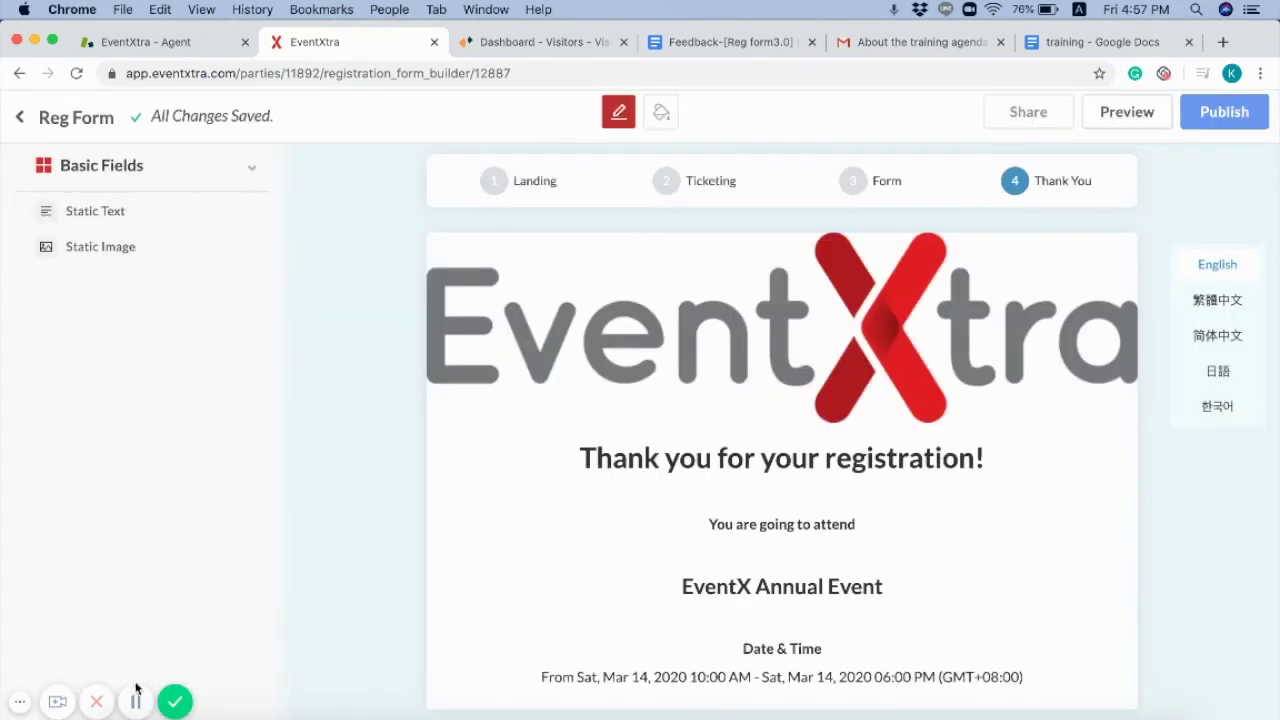